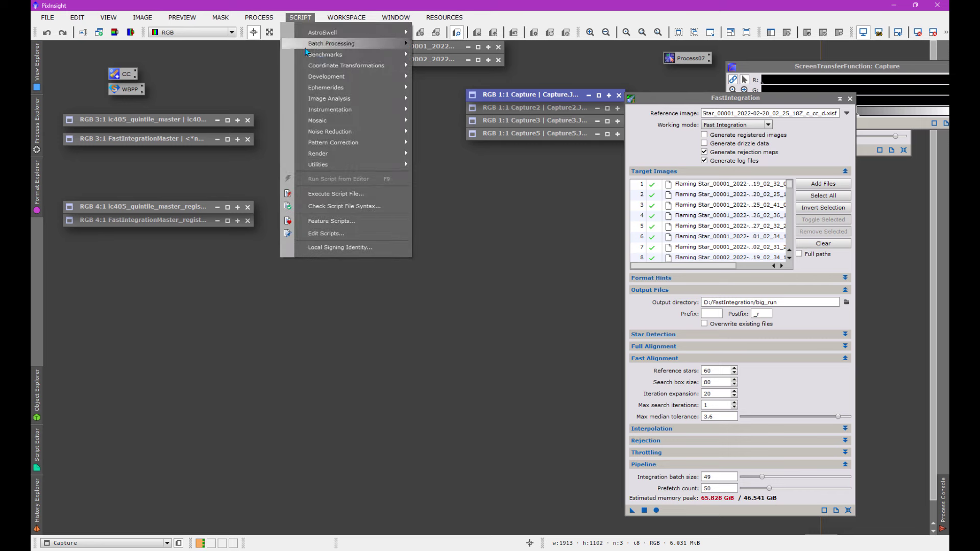
Open the WeightedBatchPreprocessing script and show its light frames and their processing options
mouse_move(403, 44)
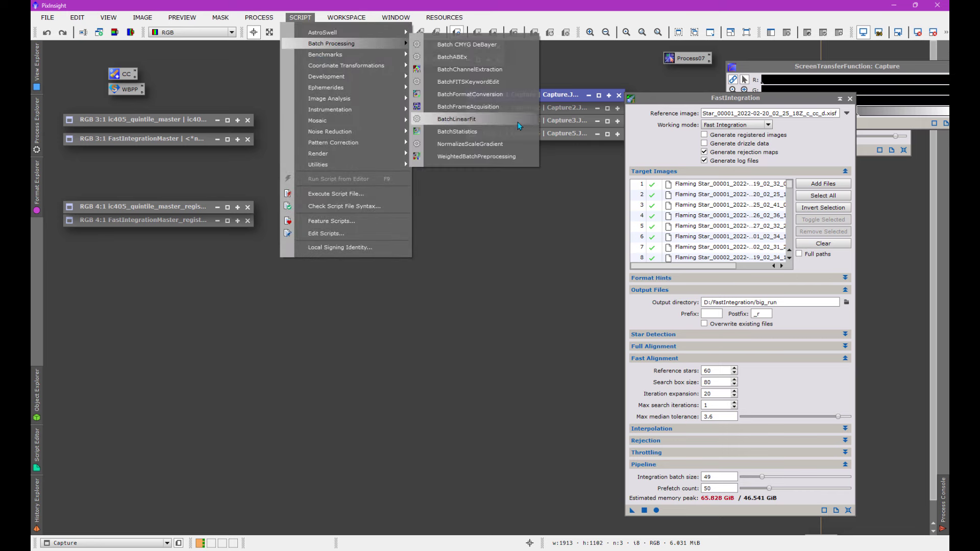
click(521, 156)
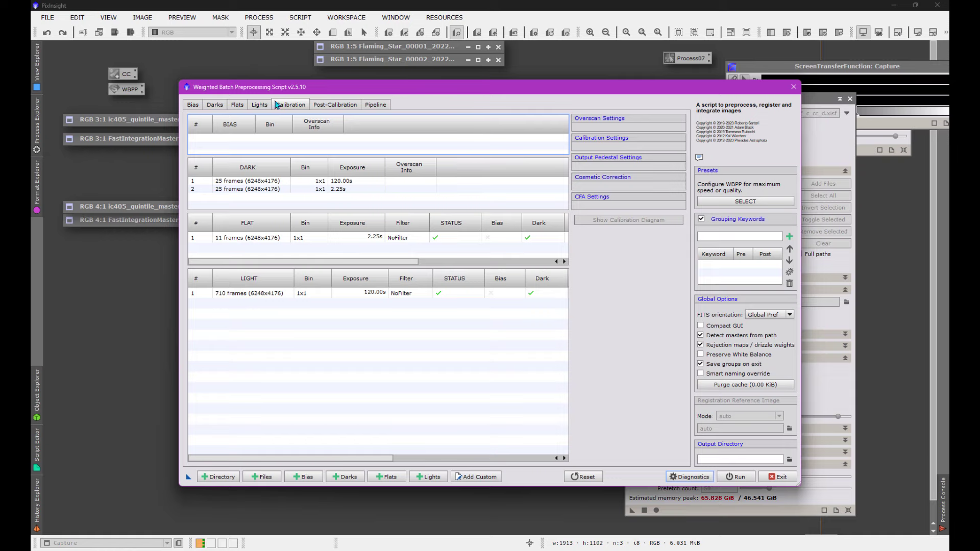
click(260, 107)
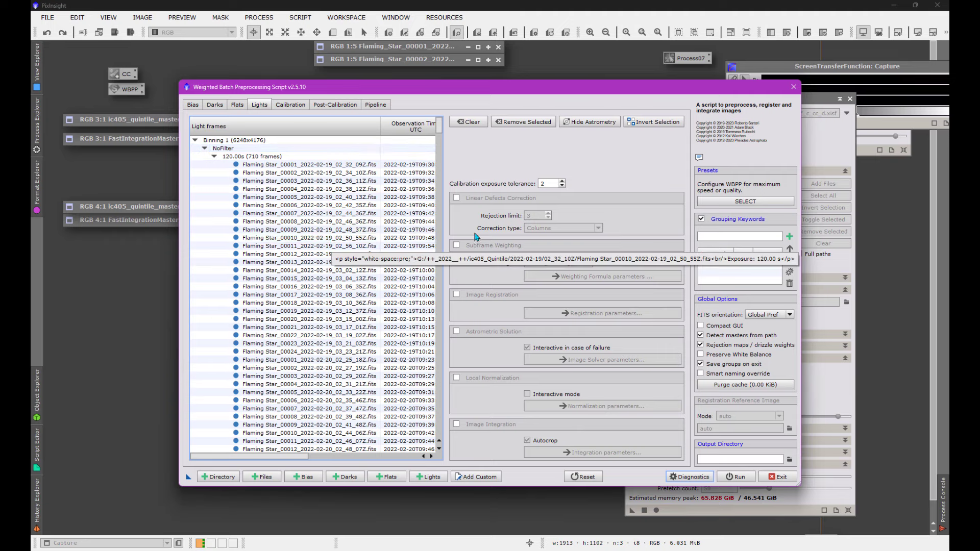
Try enabling Linear Defects Correction, Subframe Weighting and Image Registration for the light frames, and disable all three again
click(456, 198)
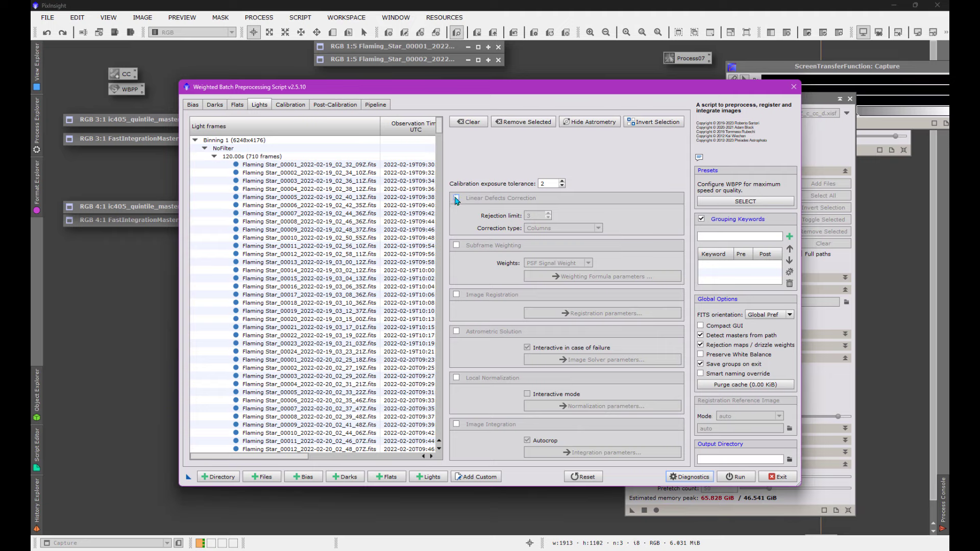
click(457, 245)
click(457, 296)
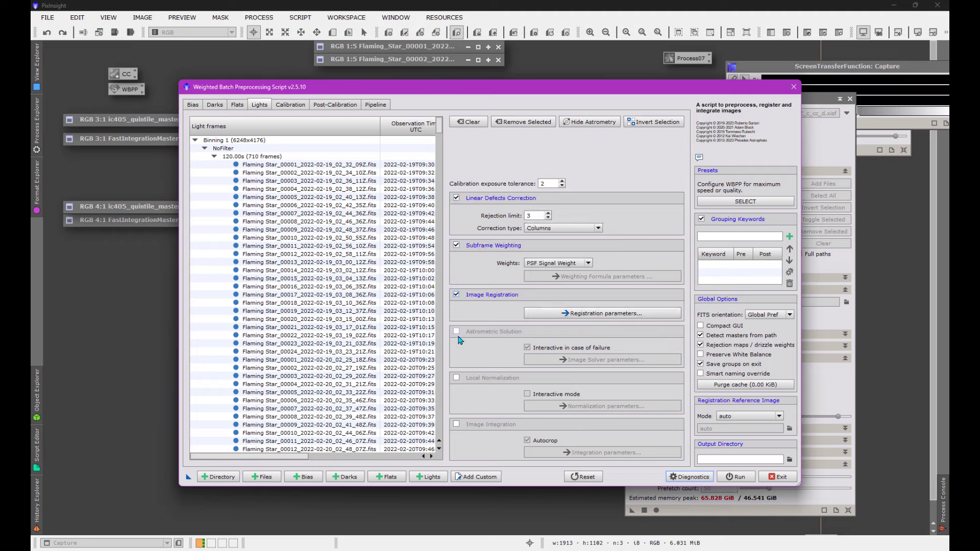
click(457, 294)
click(456, 246)
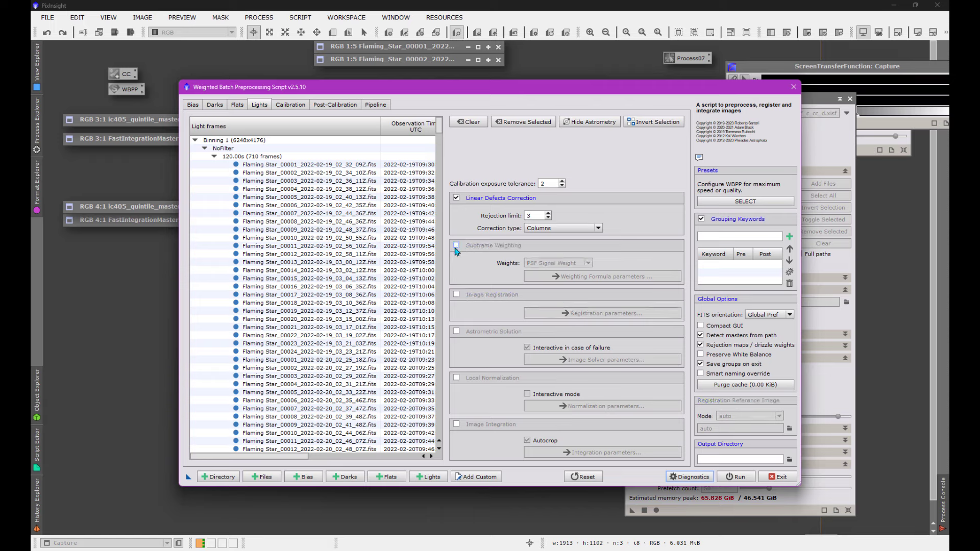
click(456, 198)
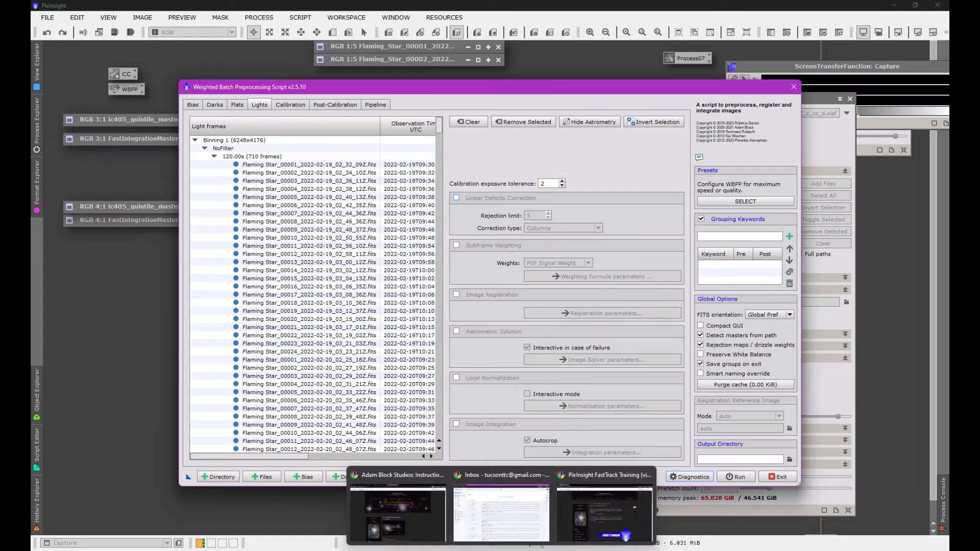
Switch to Chrome, look up the FastIntegration lessons on the PixInsight FastTrack Training page, and return to PixInsight
click(609, 513)
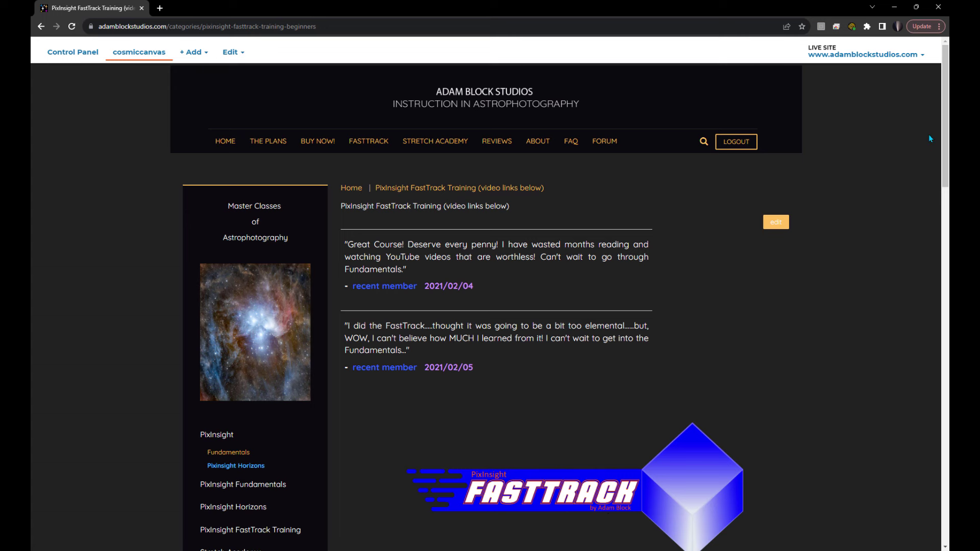
drag(946, 139, 946, 363)
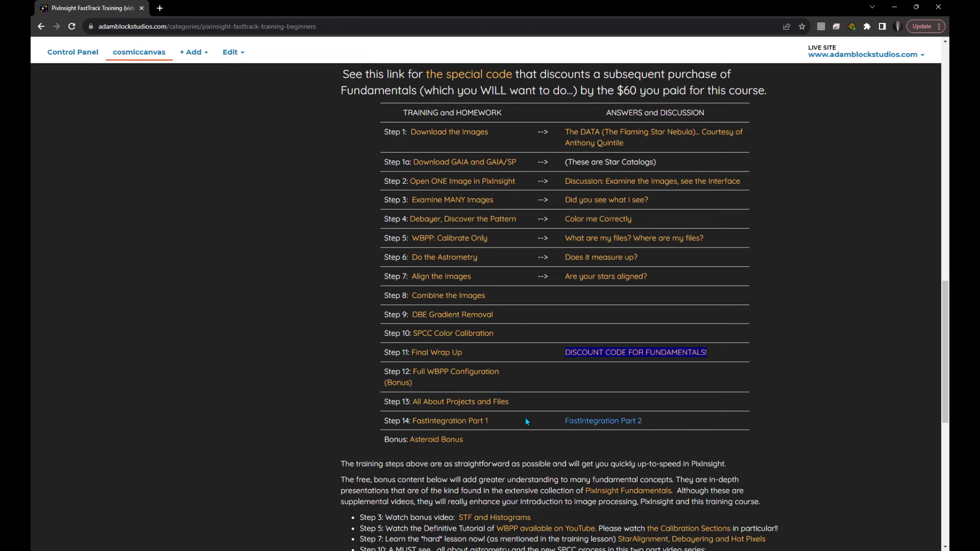
key(alt+Tab)
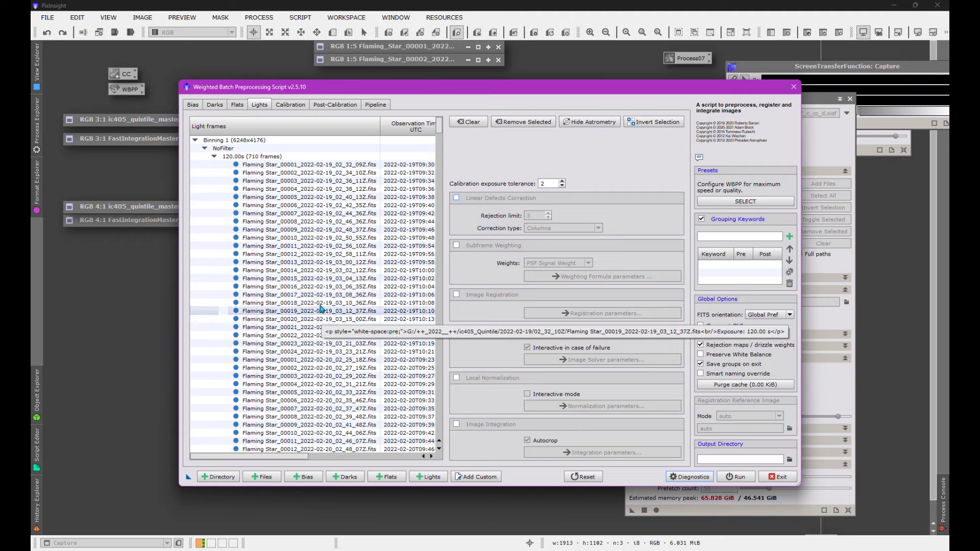
Close the preprocessing script and look through the debayered Flaming Star frames in the image file browser without opening any
click(794, 87)
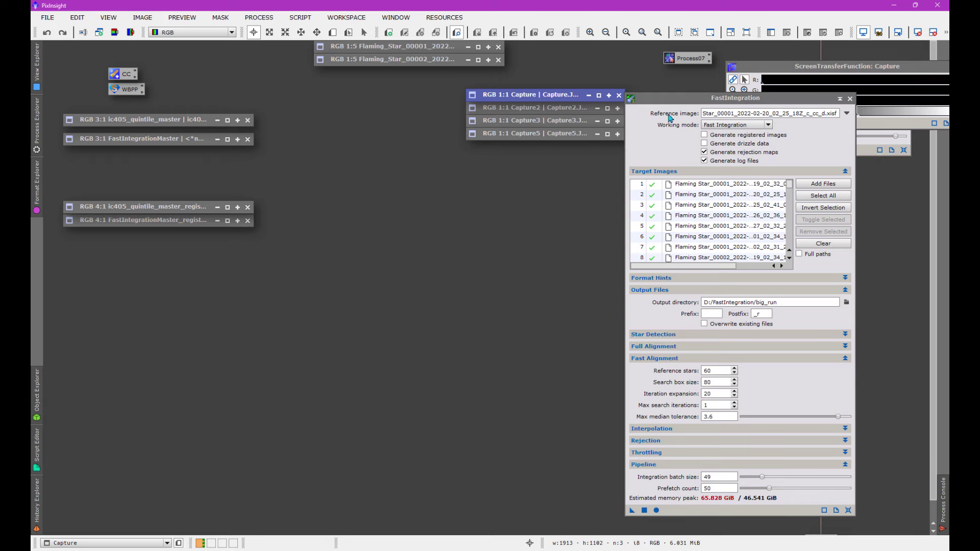
double_click(438, 258)
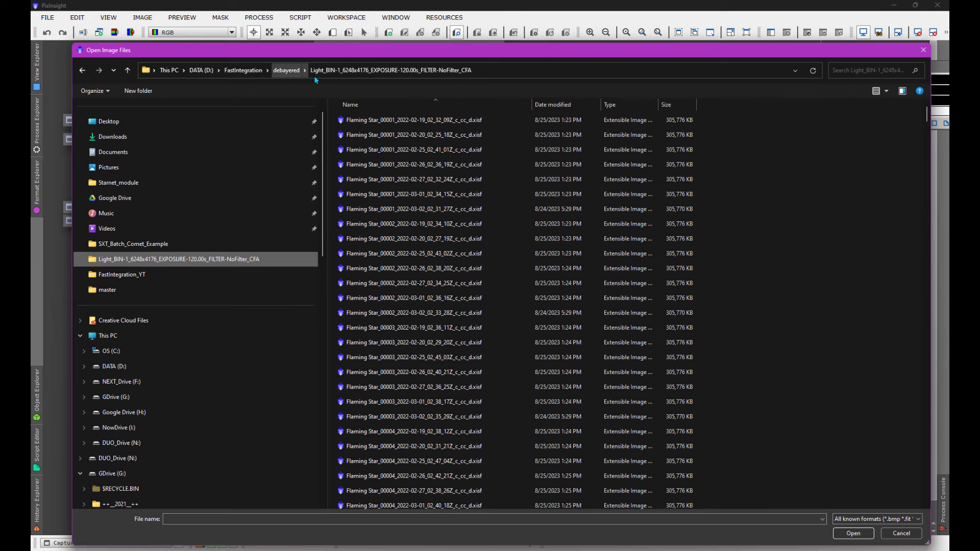
scroll(459, 270, down, 20)
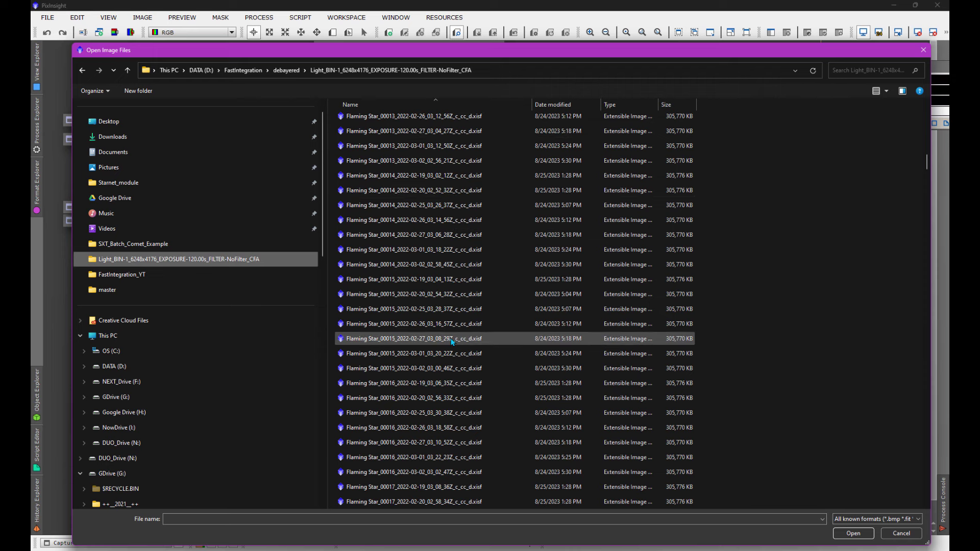
scroll(444, 337, down, 15)
click(922, 50)
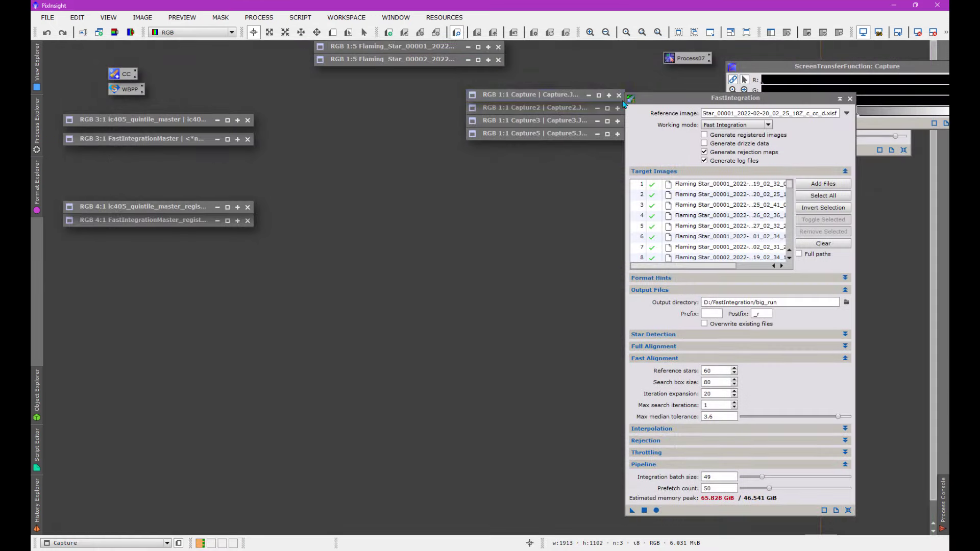
Restore the two minimized Flaming Star images and arrange their windows so both title bars and view selectors are reachable
double_click(406, 49)
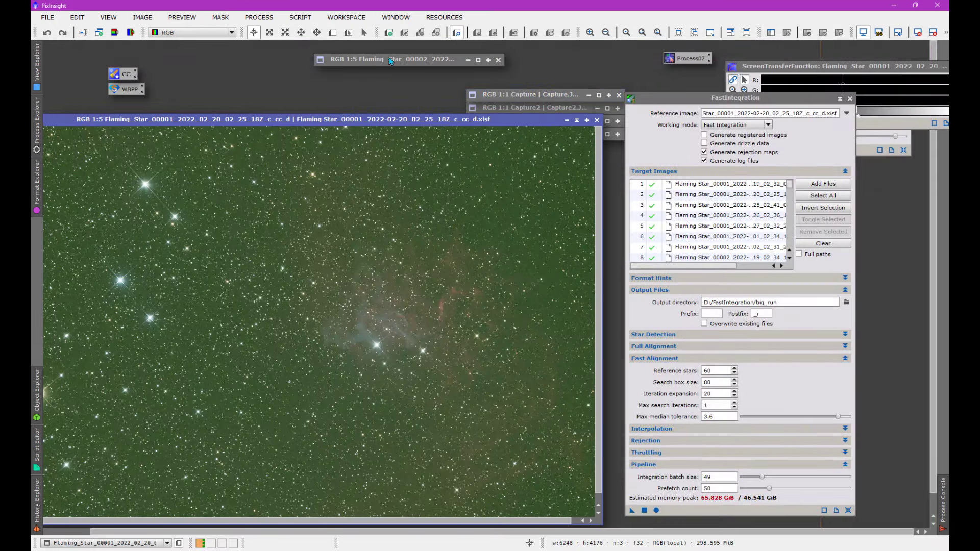
double_click(388, 58)
click(343, 120)
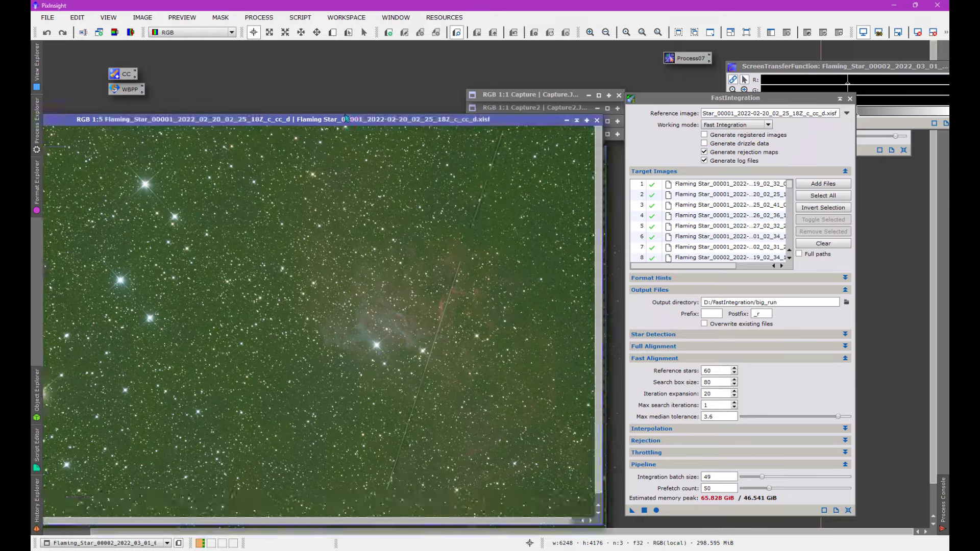
click(82, 151)
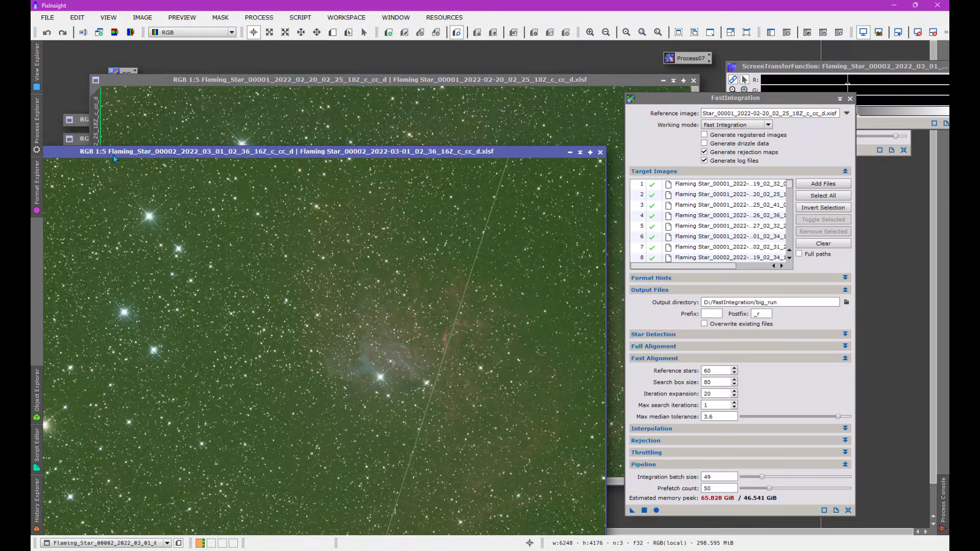
drag(113, 155, 220, 111)
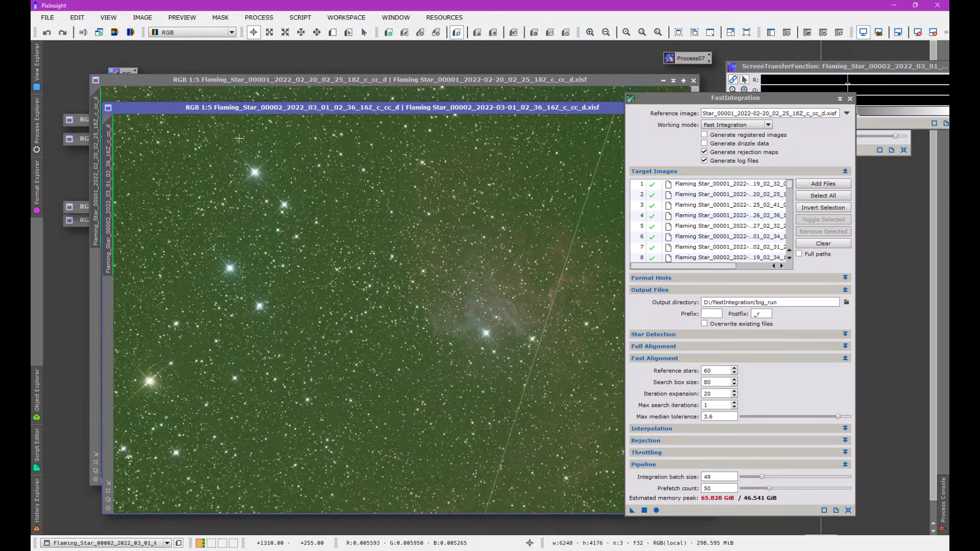
Create an 80 × 80 px preview around a small star group in the 2022-03-01 Flaming Star image
scroll(404, 317, up, 7)
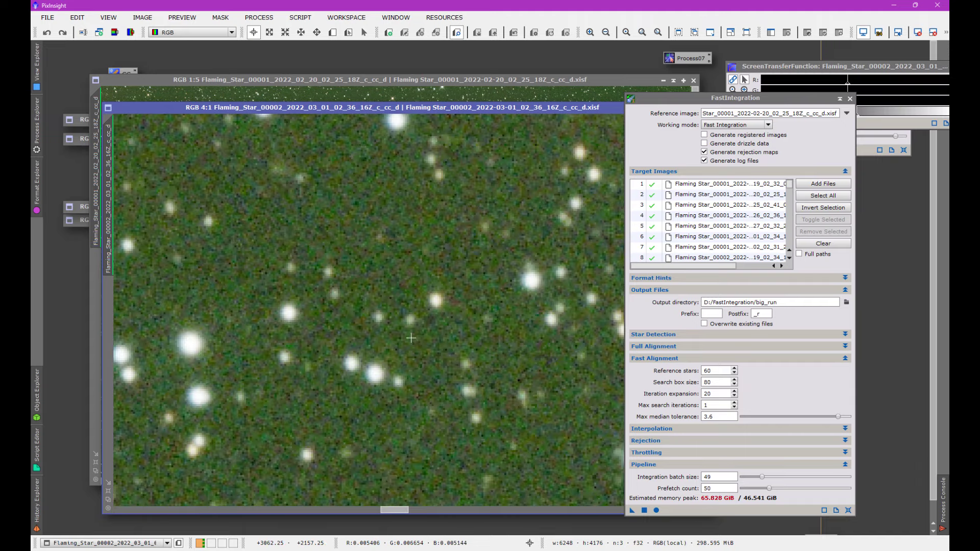
click(332, 32)
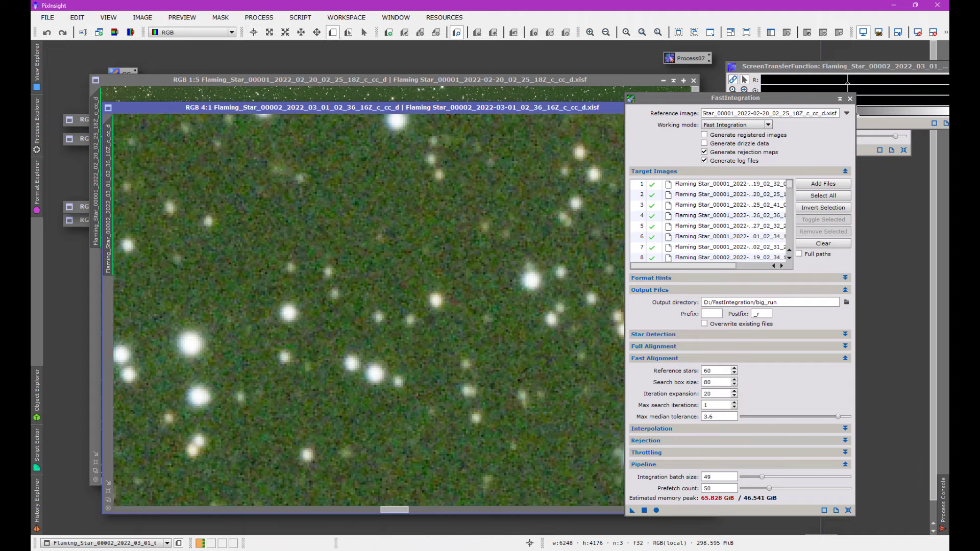
drag(298, 290, 450, 440)
Copy the preview to the 2022-02-20 image and match that image's zoom and position to the 2022-03-01 view
drag(188, 108, 277, 108)
drag(197, 298, 100, 296)
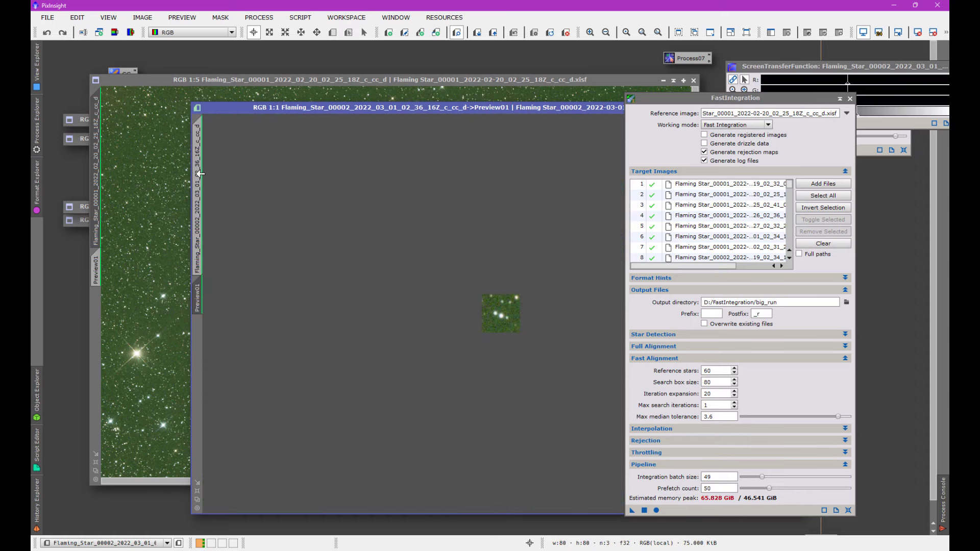
click(197, 199)
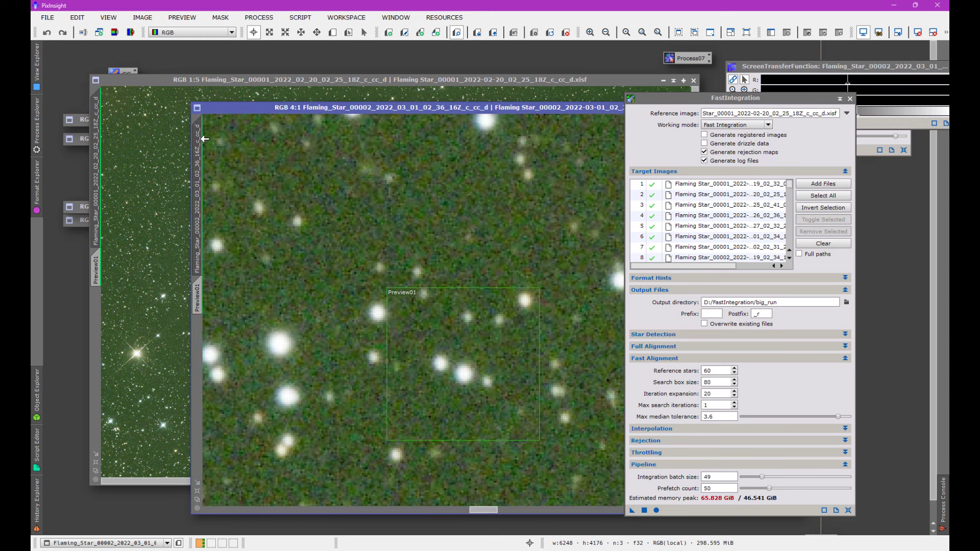
drag(205, 139, 97, 113)
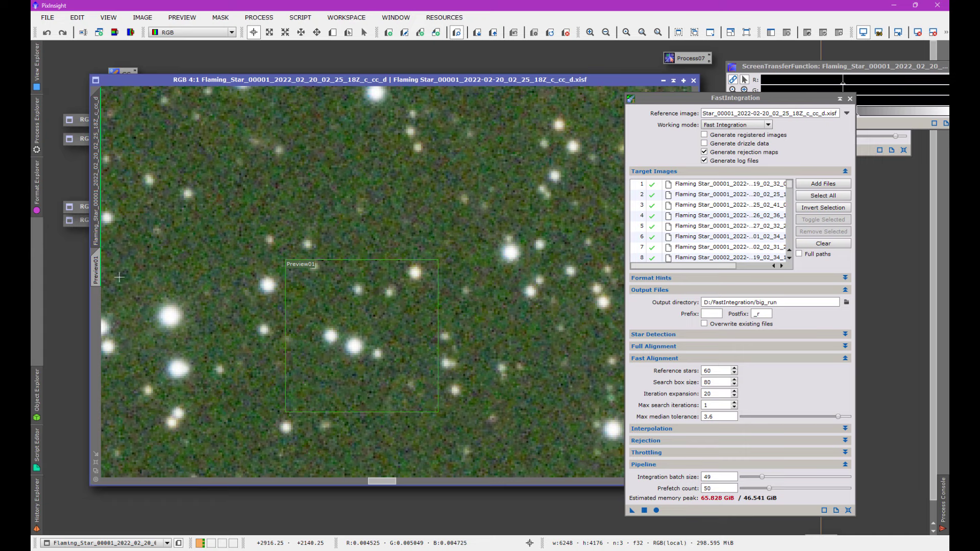
Check the width and height of the copied preview in its properties and leave them unmodified
right_click(97, 272)
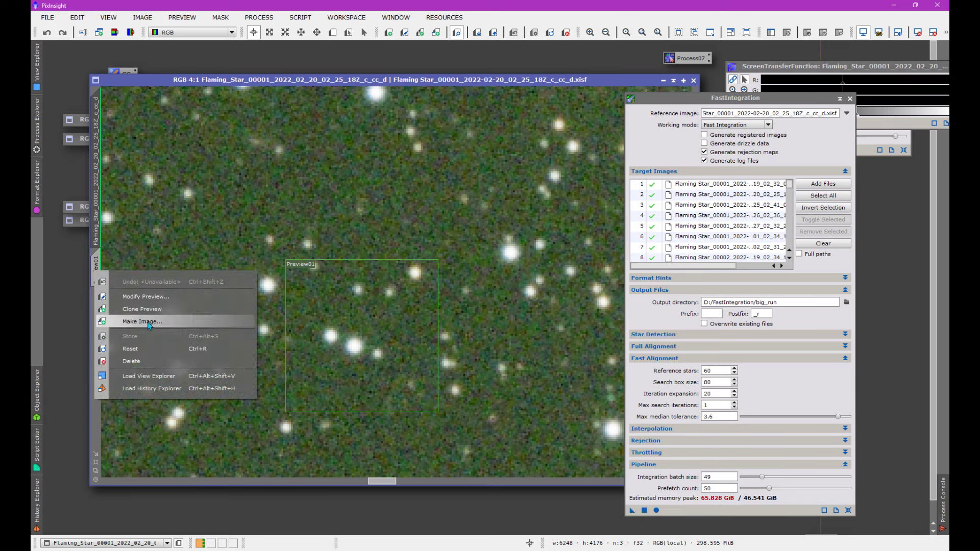
click(148, 296)
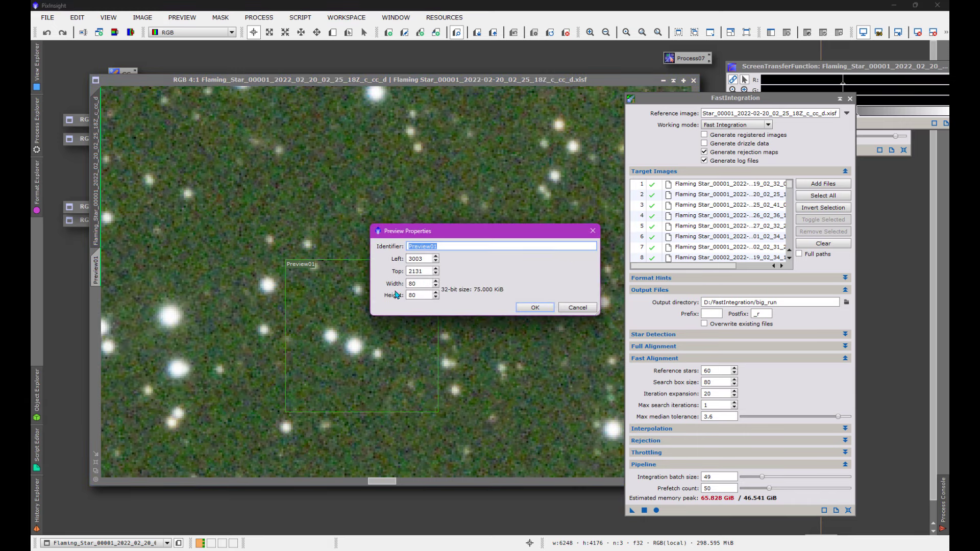
click(579, 308)
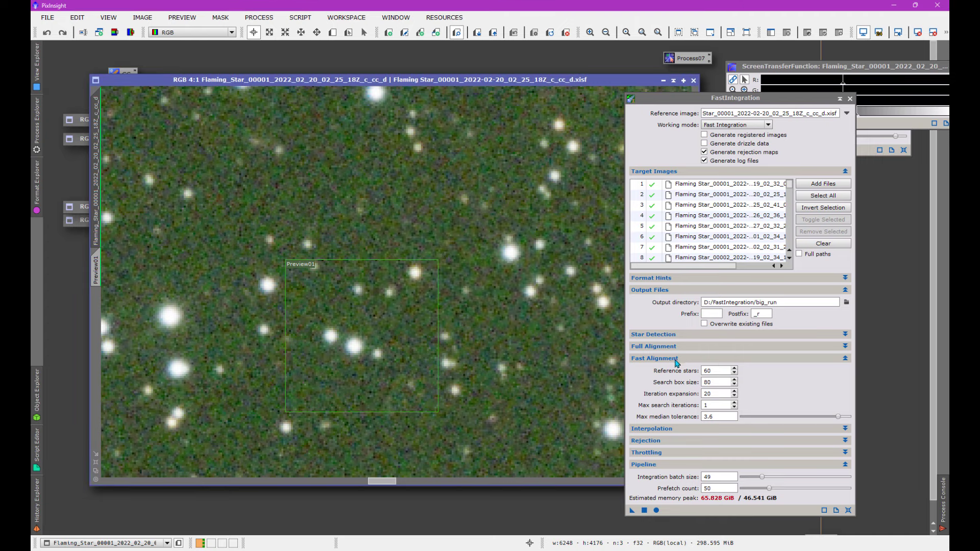
Examine the Fast Alignment settings in FastIntegration, especially the search box size and reference stars
click(651, 359)
click(651, 360)
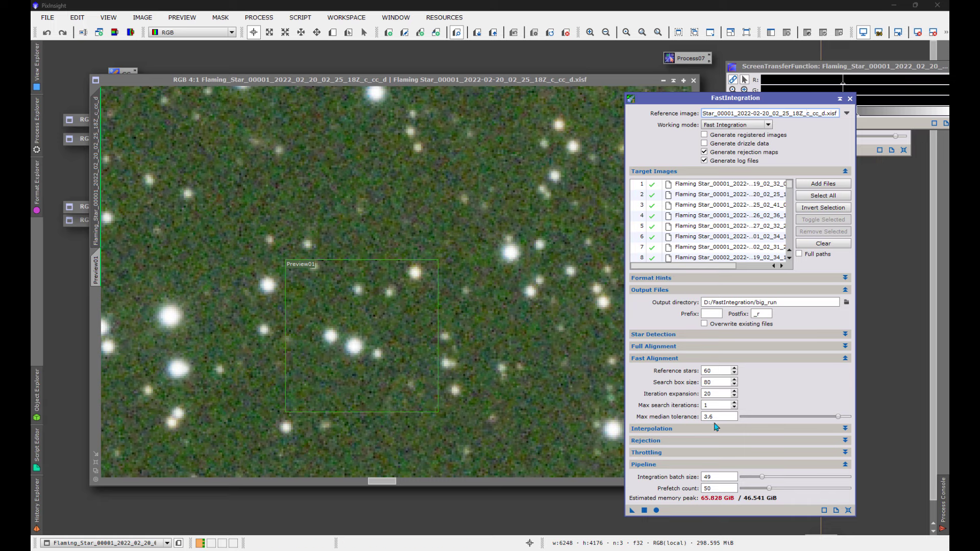
double_click(719, 383)
double_click(703, 371)
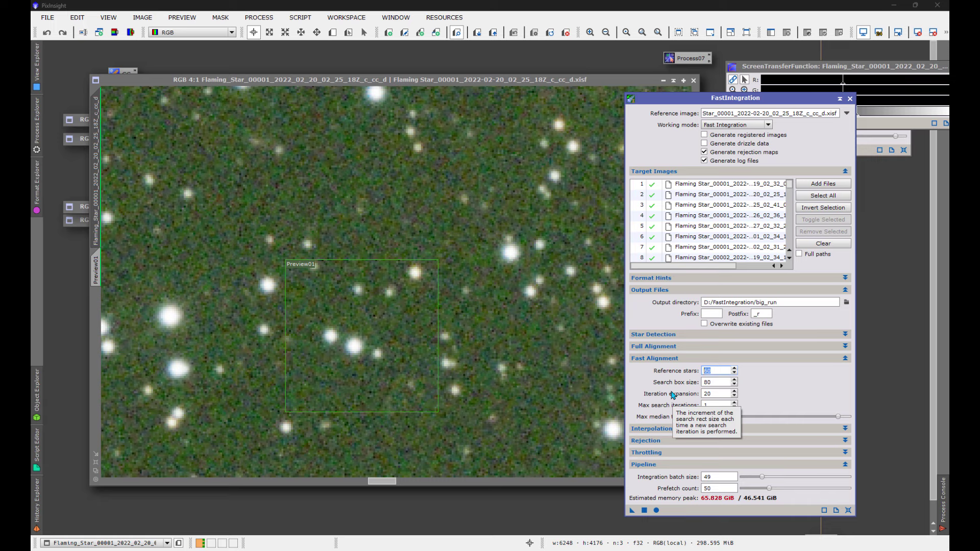
Try a Fast Alignment search box size of 60 and set it back to 80
double_click(708, 383)
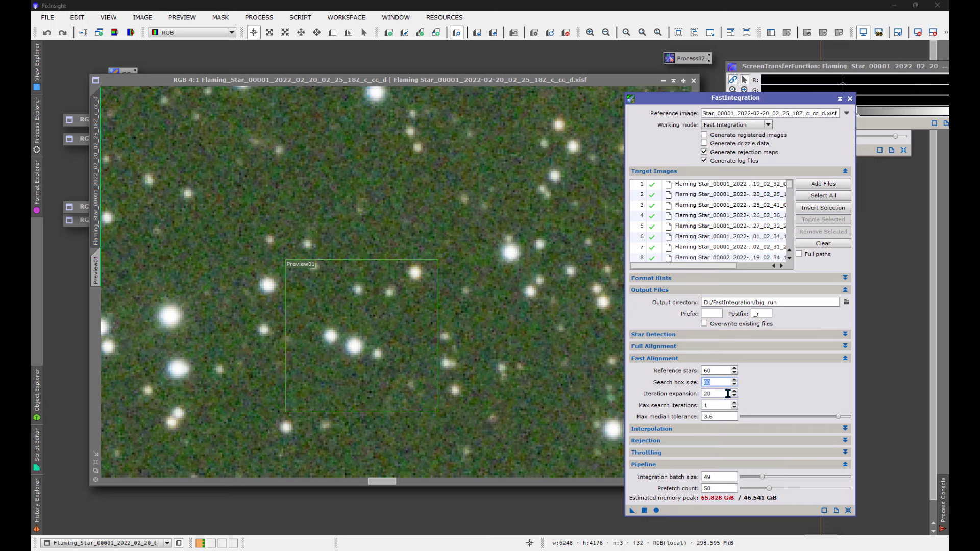
text(60)
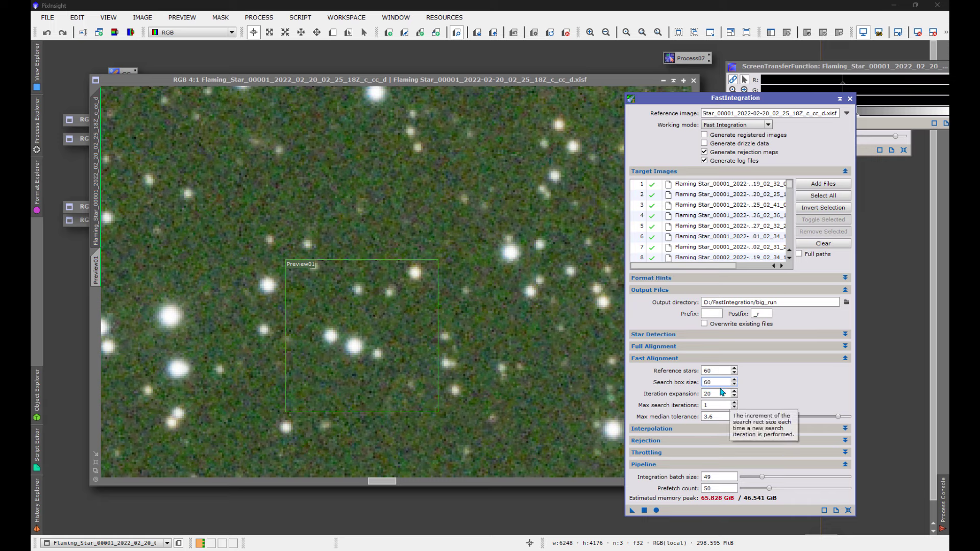
key(BackSpace)
key(BackSpace)
text(8)
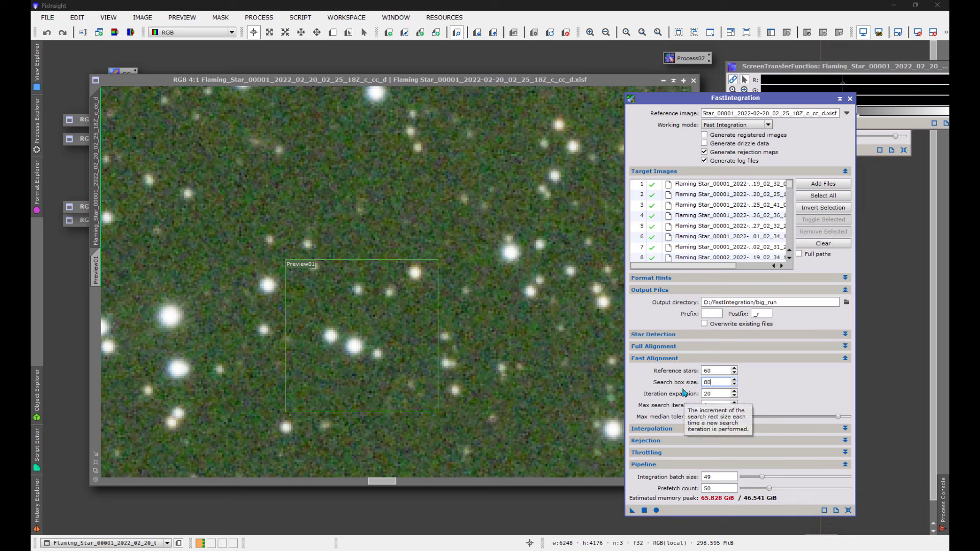
Examine the Full Alignment settings, return to the Fast Alignment settings, and reposition the FastIntegration window
click(669, 360)
click(667, 348)
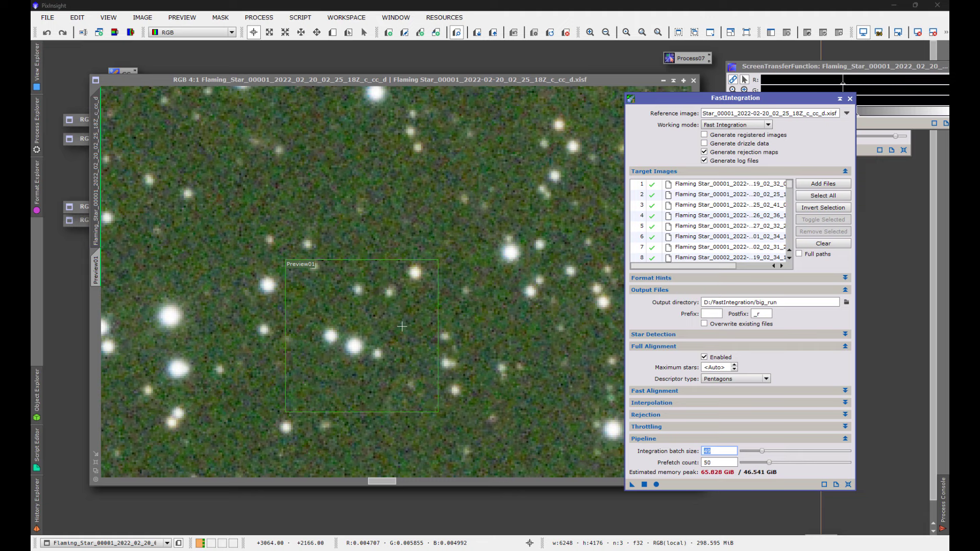
click(655, 391)
click(655, 347)
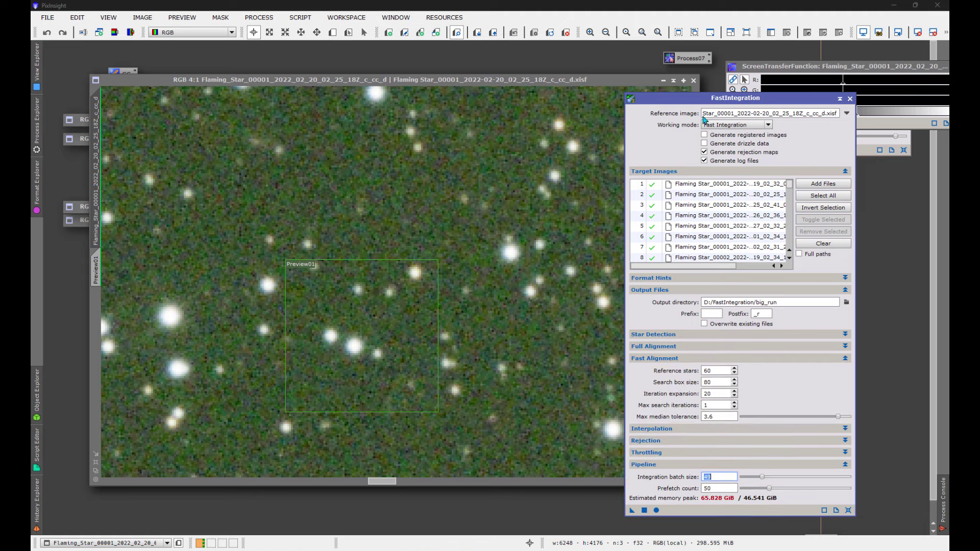
drag(686, 101, 658, 76)
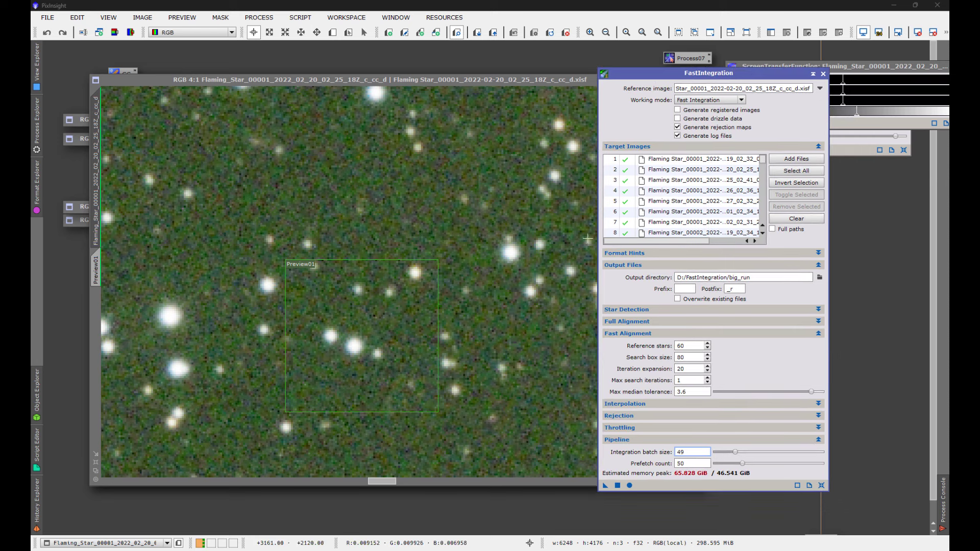
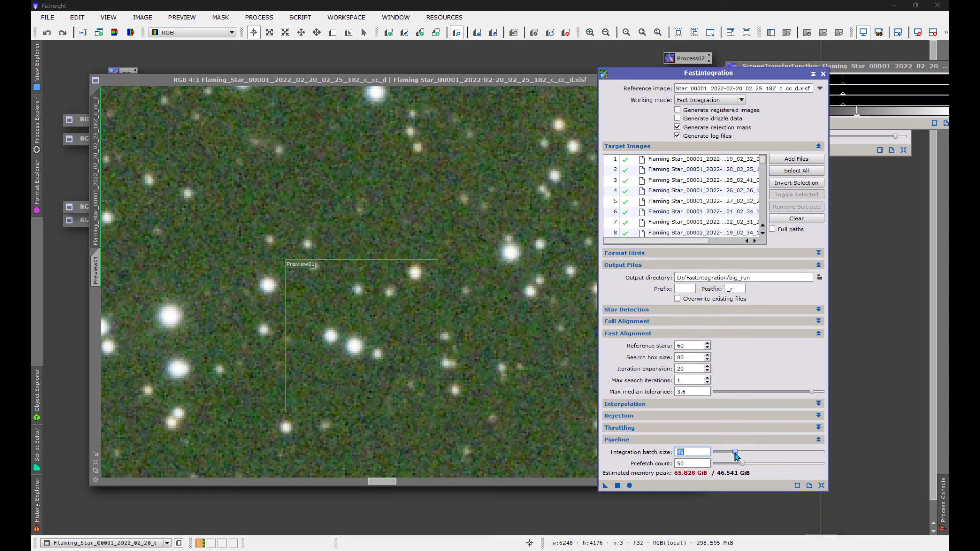
Set the Pipeline integration batch size to 32 and the prefetch count to 34
drag(737, 456, 736, 464)
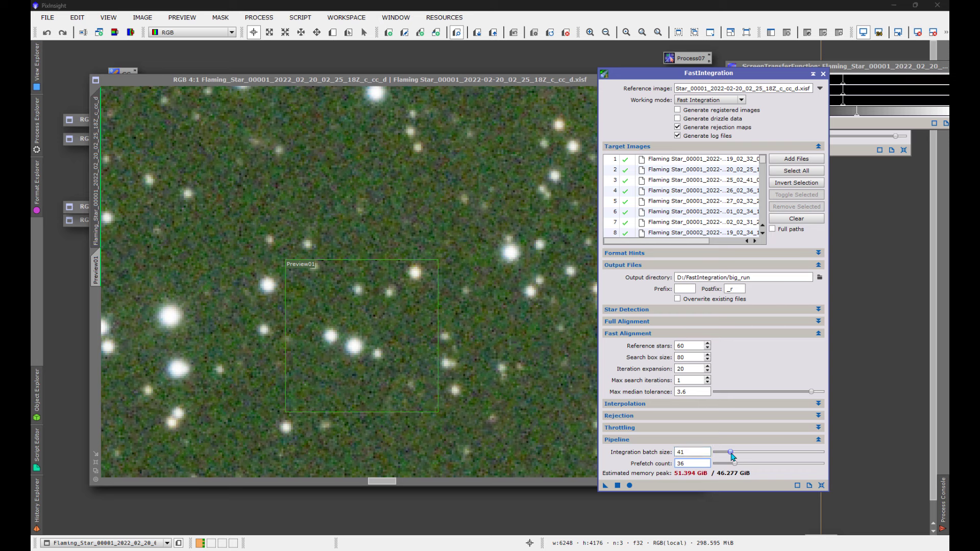
drag(732, 453, 726, 453)
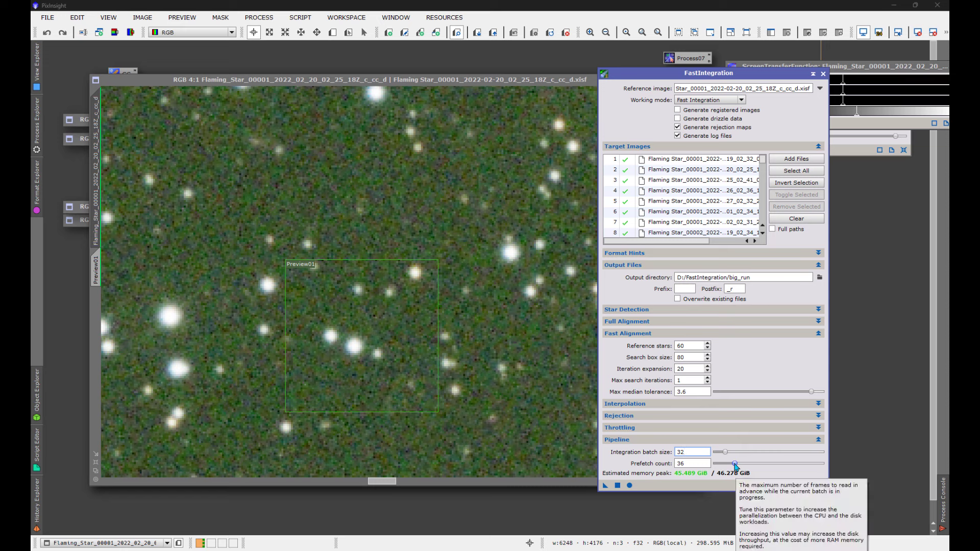
drag(735, 463, 730, 464)
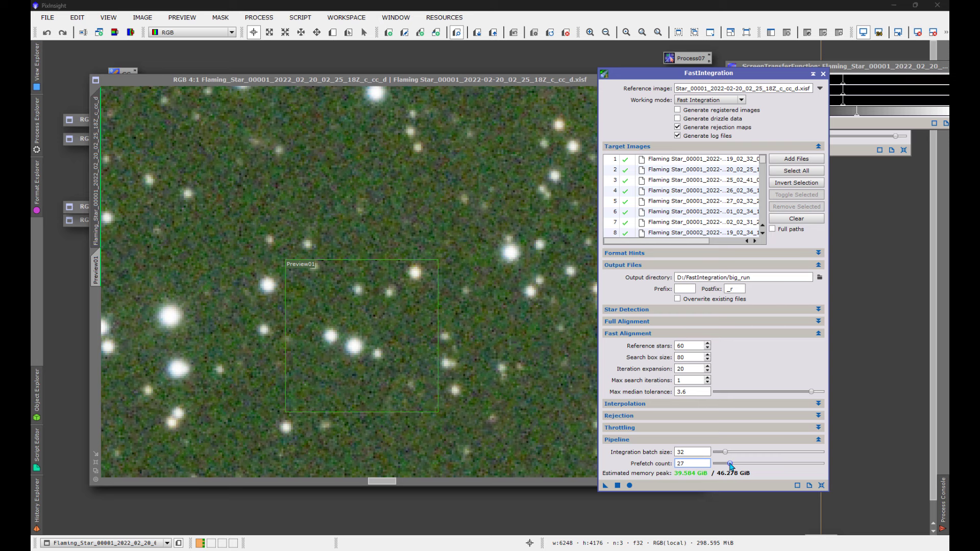
drag(730, 465, 734, 465)
mouse_move(703, 460)
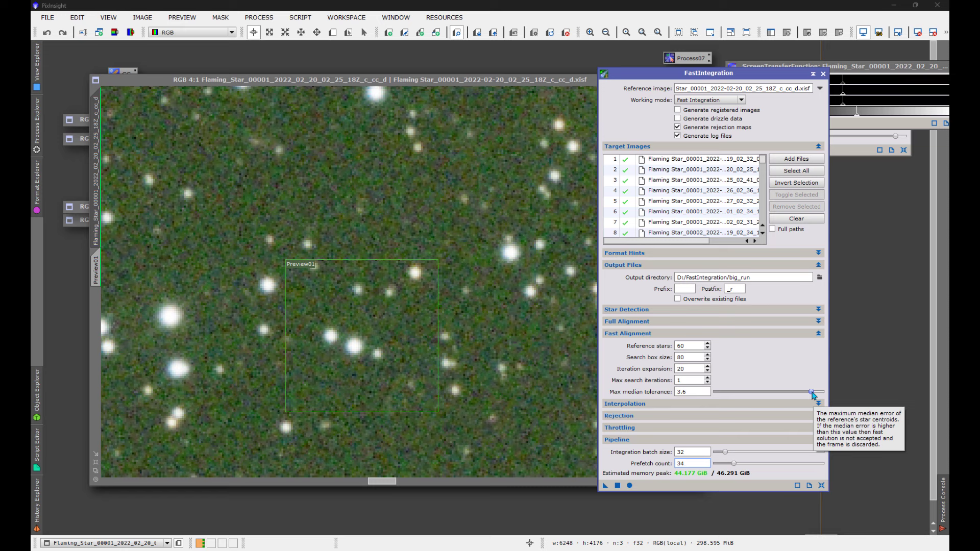
Lower the Fast Alignment max median tolerance to 2.2
mouse_move(811, 392)
mouse_down()
mouse_move(751, 394)
mouse_move(813, 393)
mouse_up()
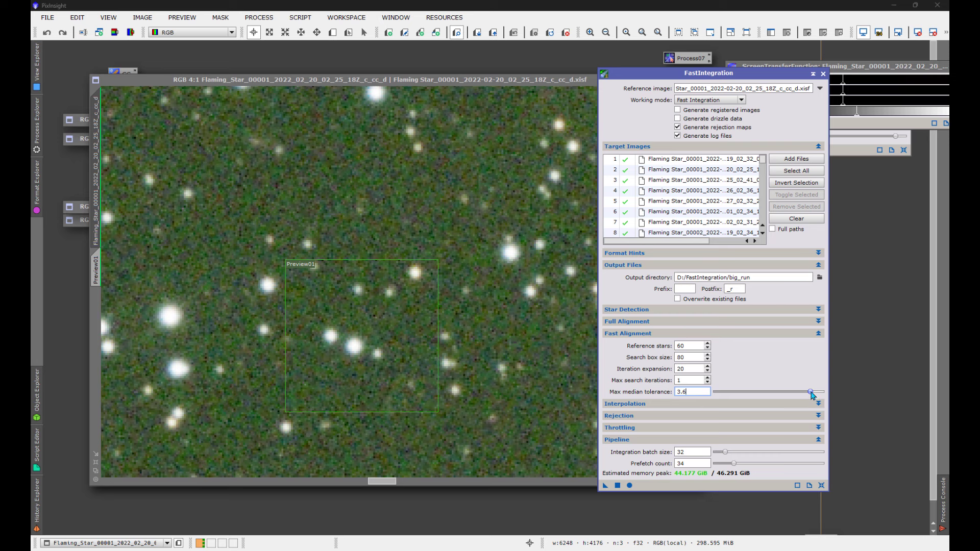
drag(814, 394, 777, 395)
mouse_move(764, 161)
mouse_down()
mouse_move(770, 227)
mouse_move(764, 162)
mouse_up()
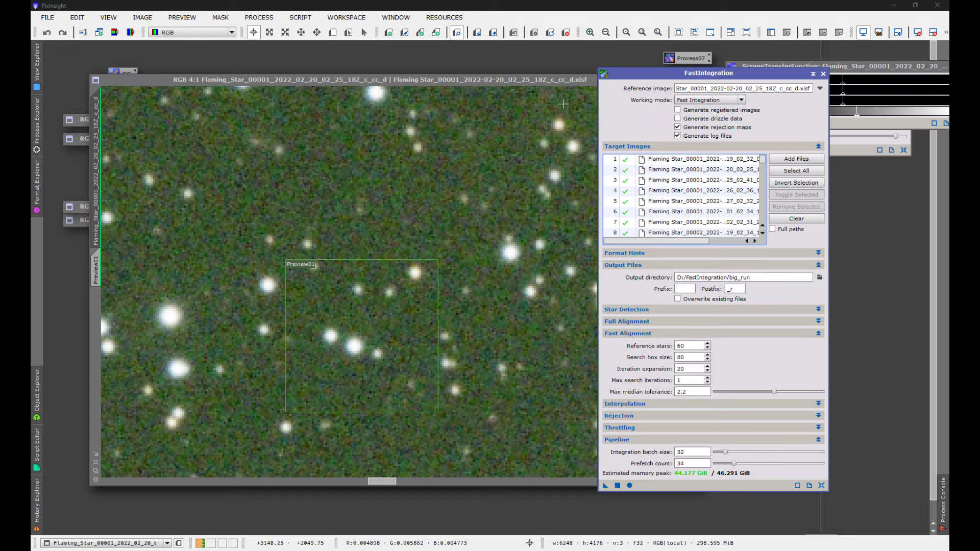
Move the FastIntegration window clear of the images and collapse the two open Flaming Star frames
drag(621, 76, 704, 80)
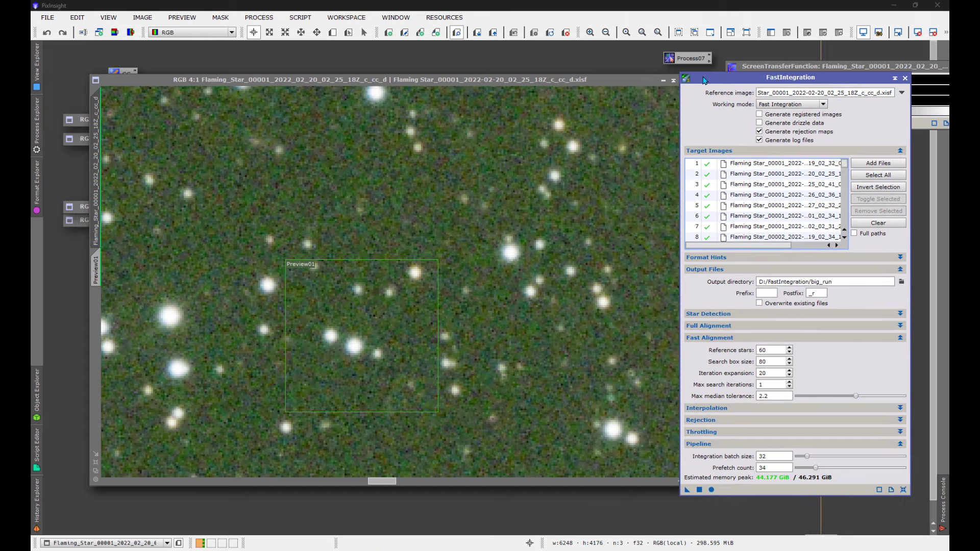
drag(623, 80, 632, 89)
click(633, 86)
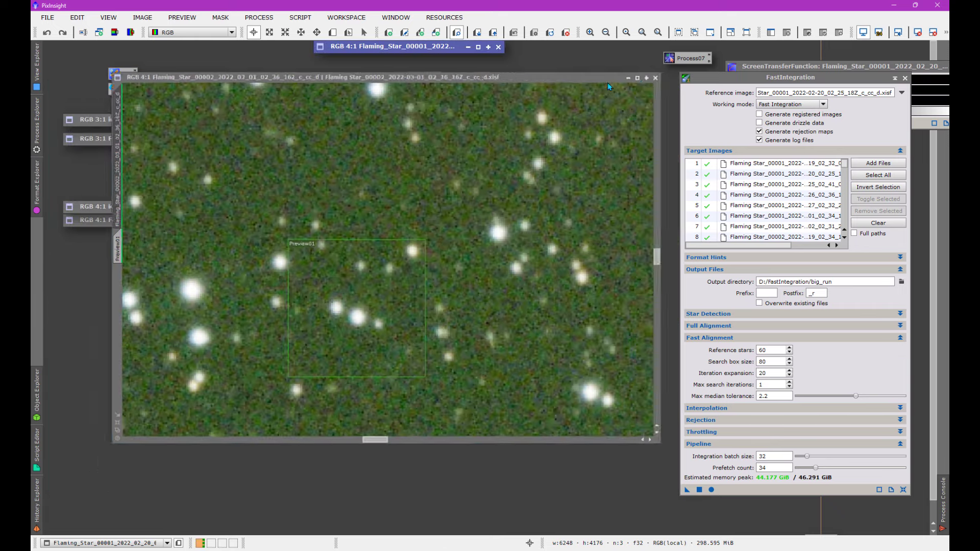
Start opening an image file and browse to the D:/FastIntegration/small_run/logs folder
double_click(411, 245)
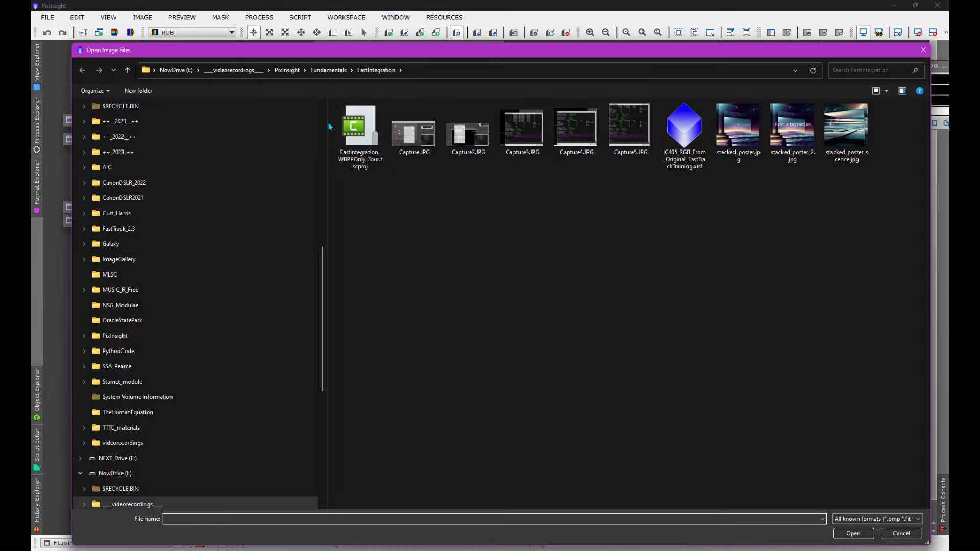
click(324, 124)
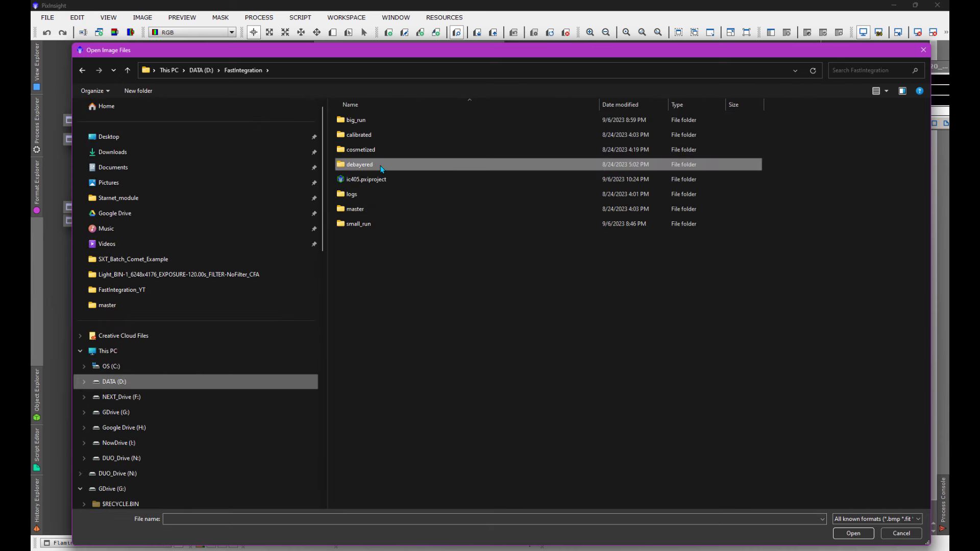
double_click(360, 225)
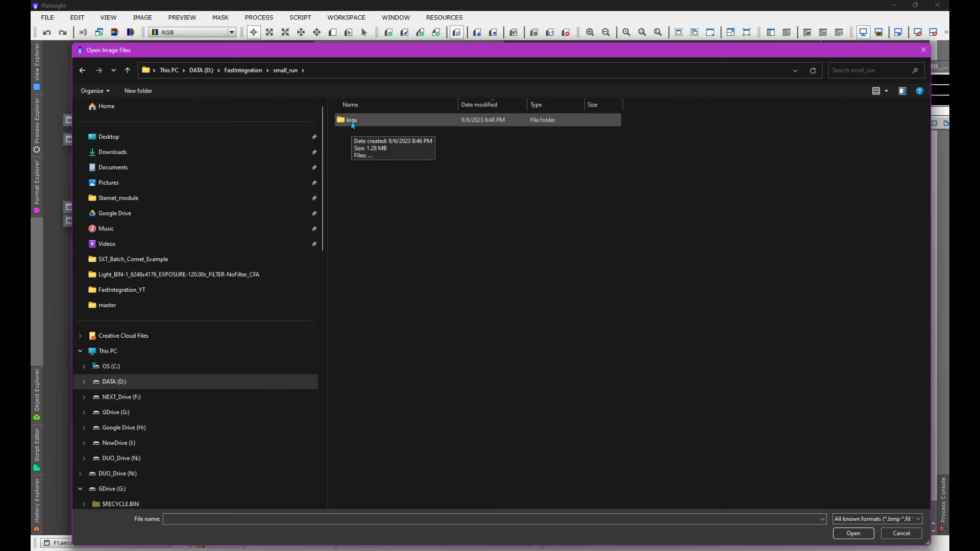
click(353, 124)
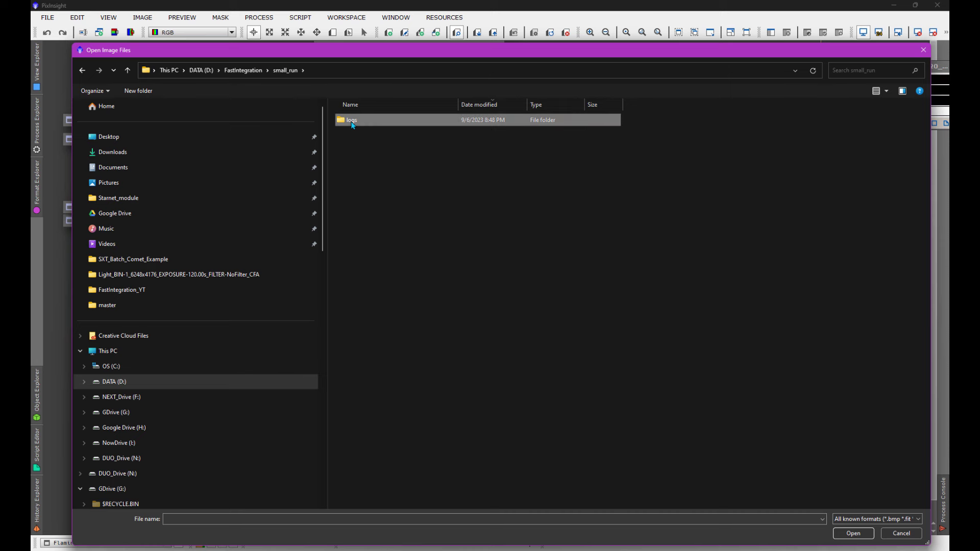
double_click(352, 124)
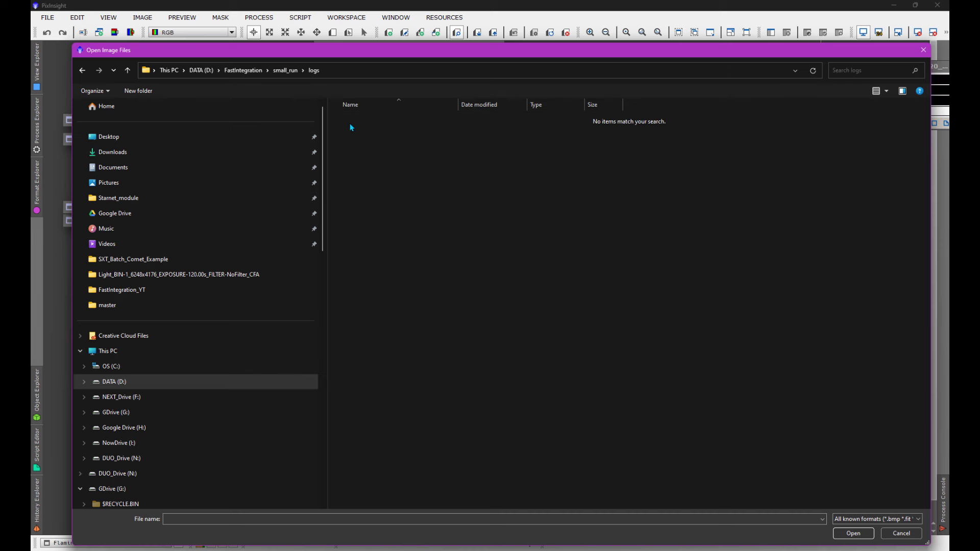
List files of every type in the logs folder using the * filter
right_click(394, 415)
click(335, 516)
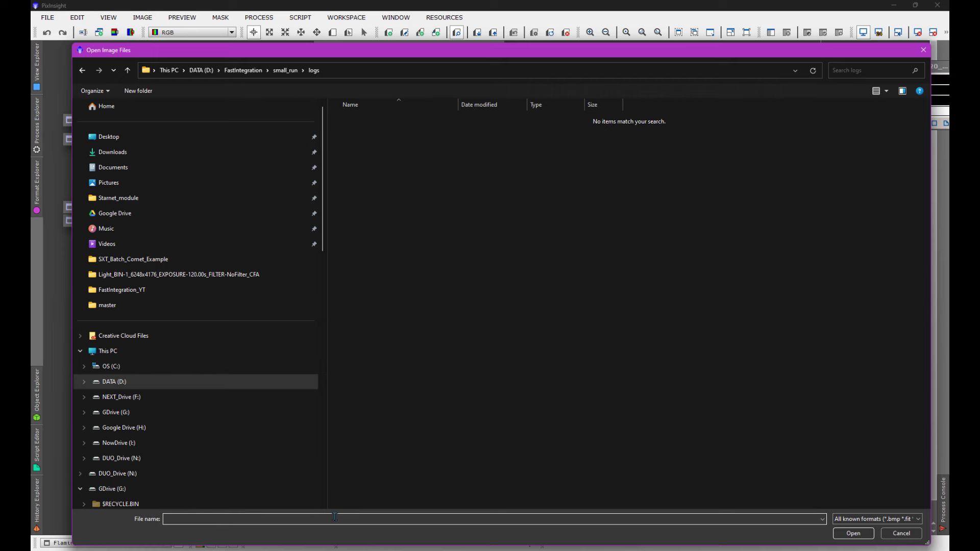
text(*)
key(Return)
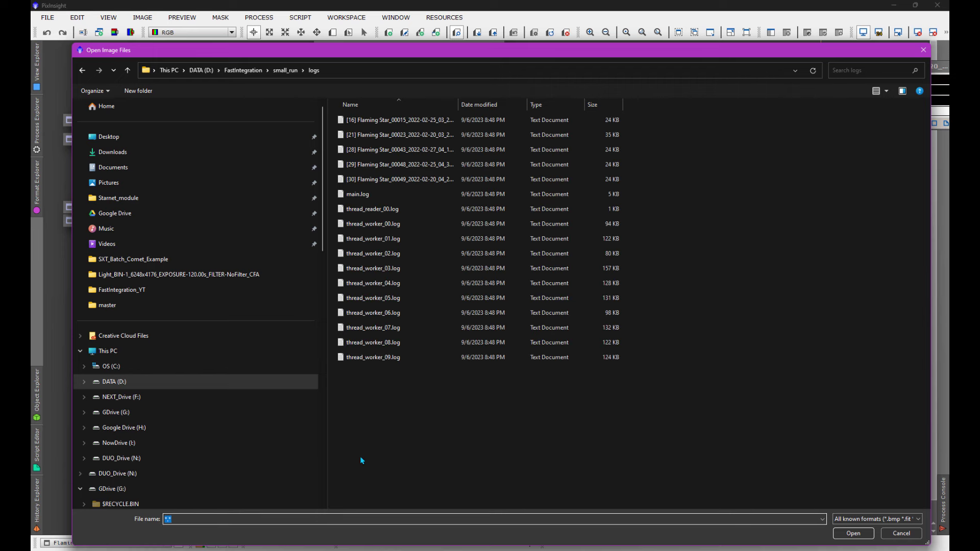
Open the alignment log of frame [28] Flaming Star_00043 in the text editor and reposition its window
right_click(423, 151)
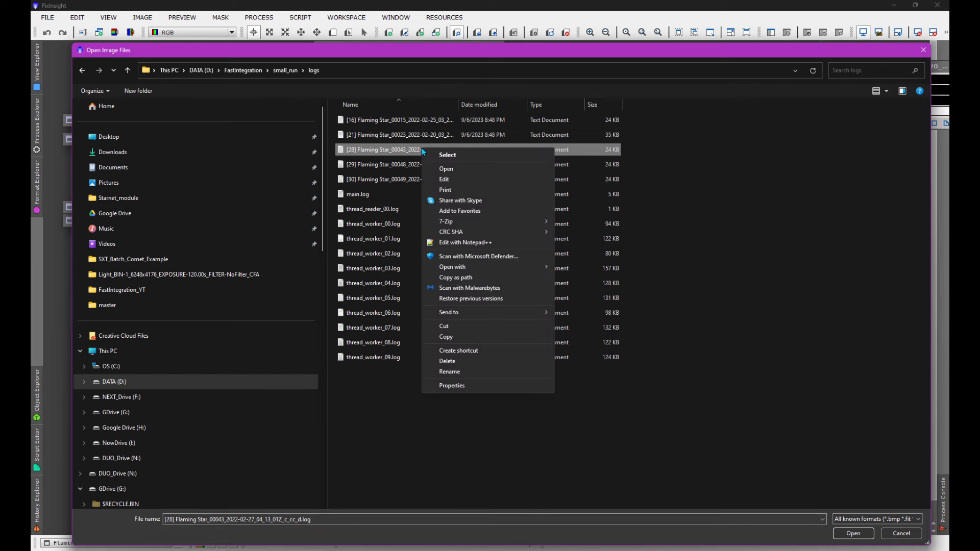
click(448, 168)
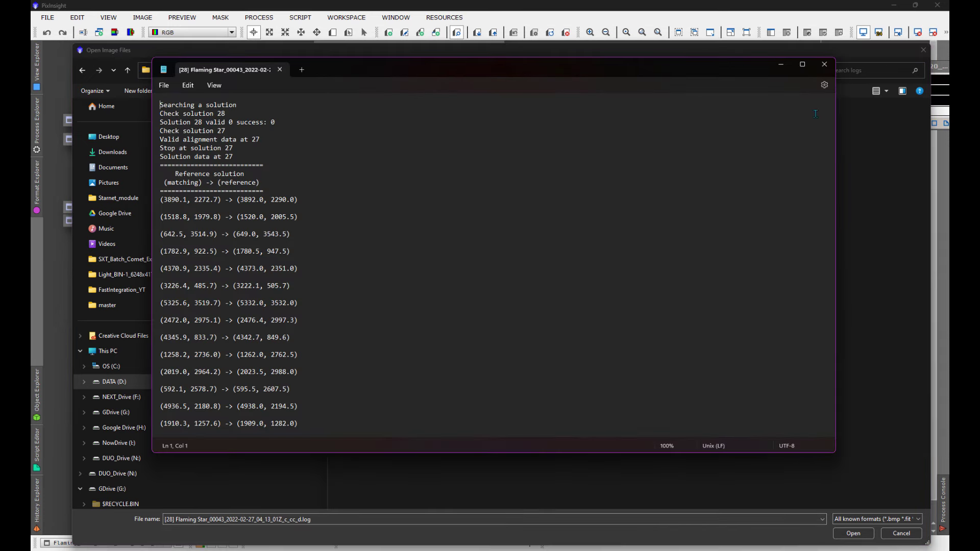
drag(573, 72, 545, 62)
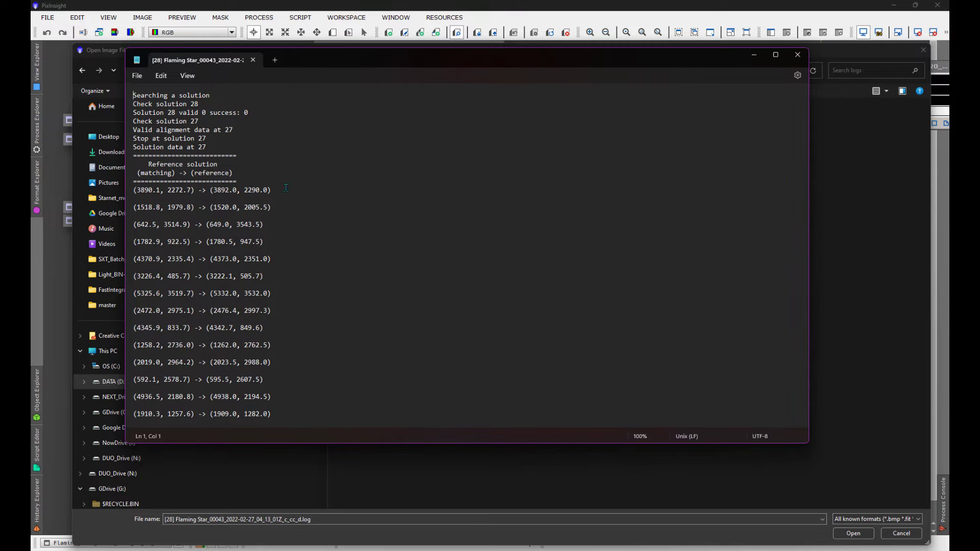
Examine the frame's log through to the end, checking star search regions, solution errors and the full alignment attempt
scroll(299, 259, down, 15)
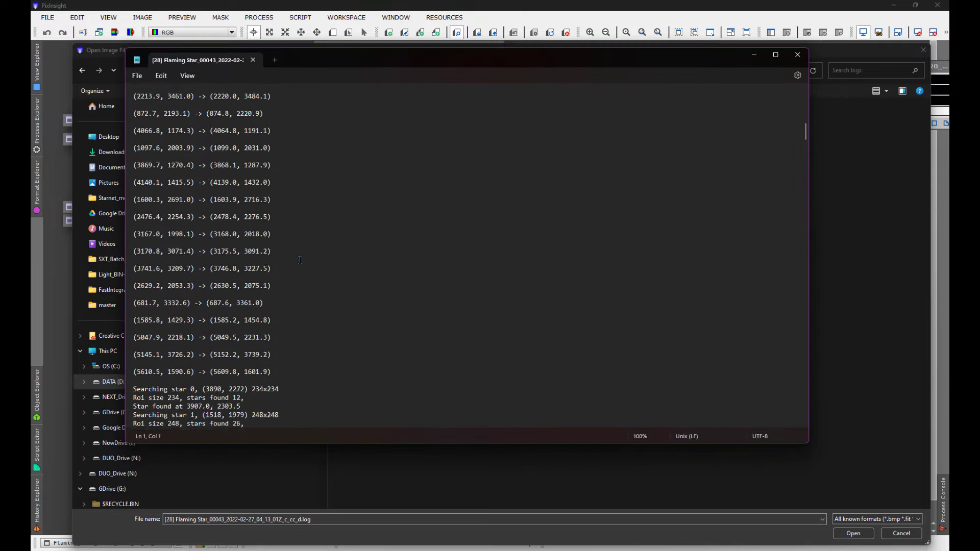
scroll(300, 259, down, 5)
scroll(301, 269, up, 5)
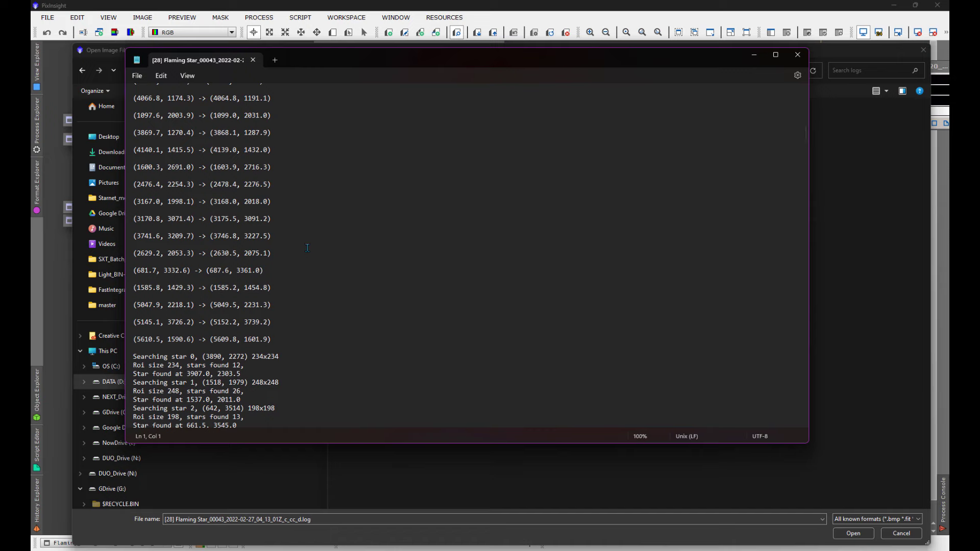
scroll(264, 249, down, 15)
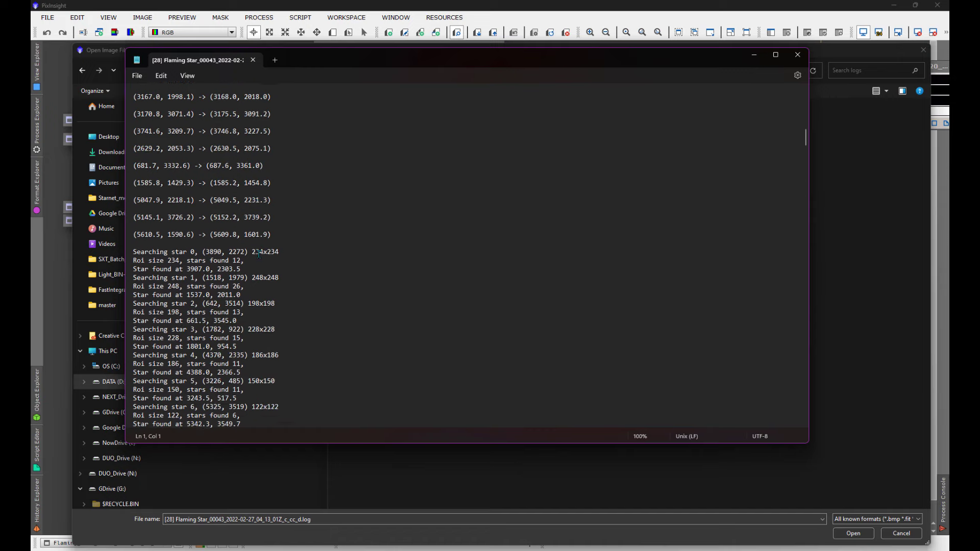
scroll(211, 335, down, 20)
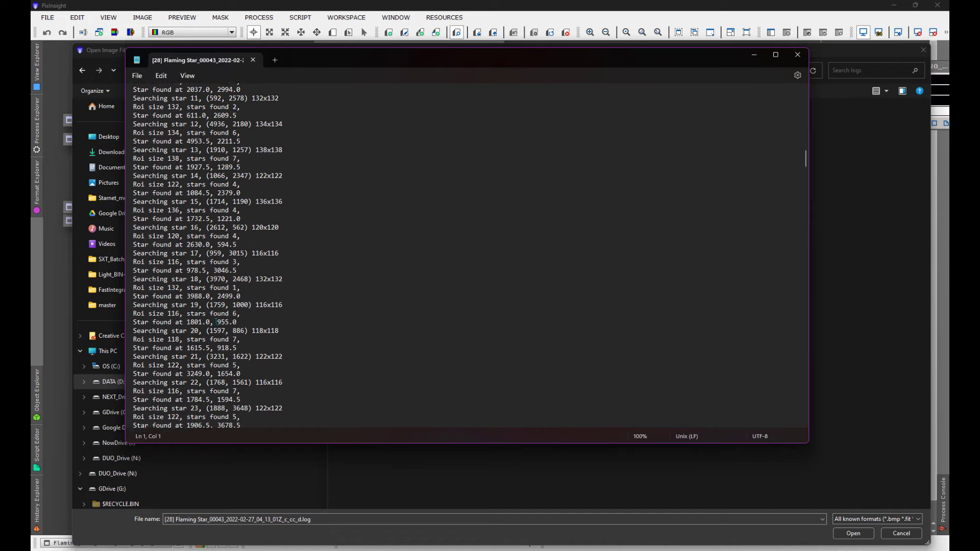
scroll(215, 322, down, 15)
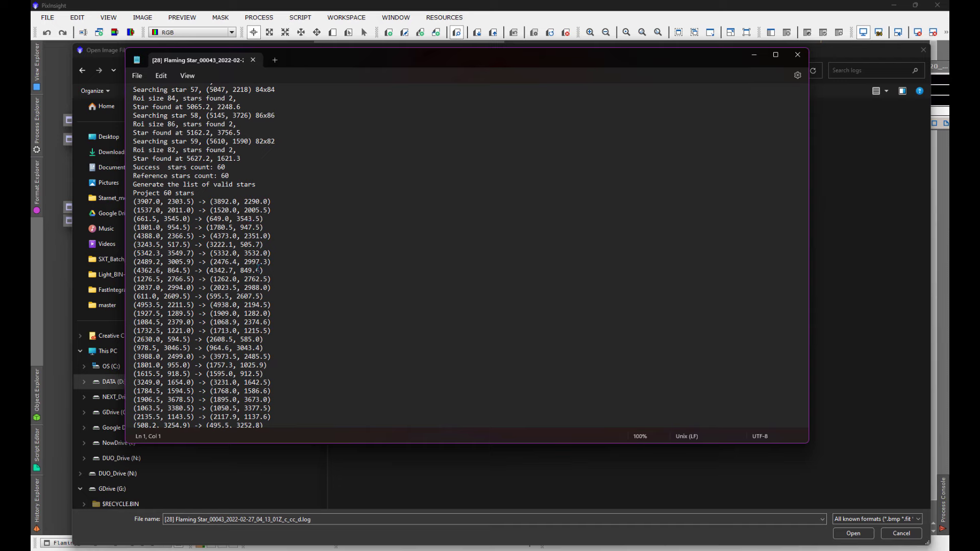
scroll(272, 290, down, 20)
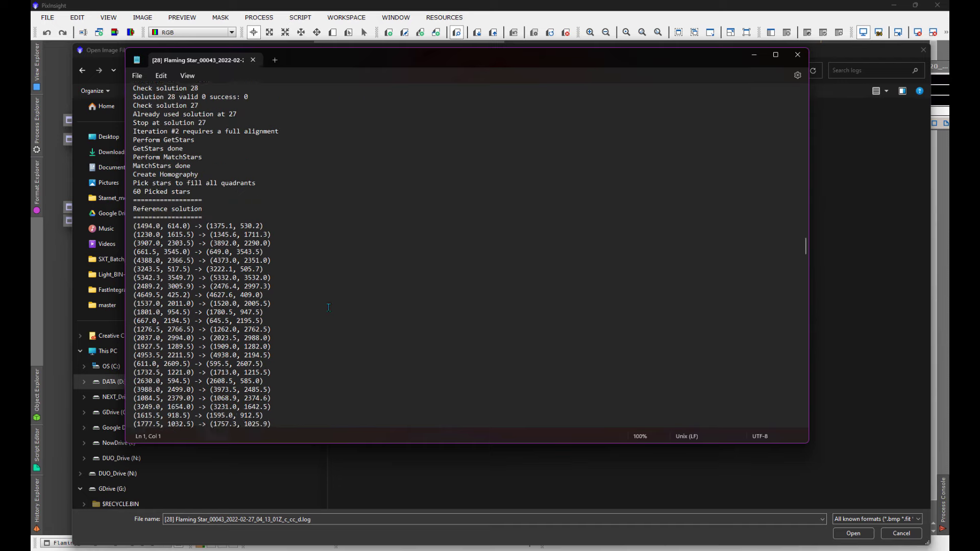
scroll(335, 311, up, 15)
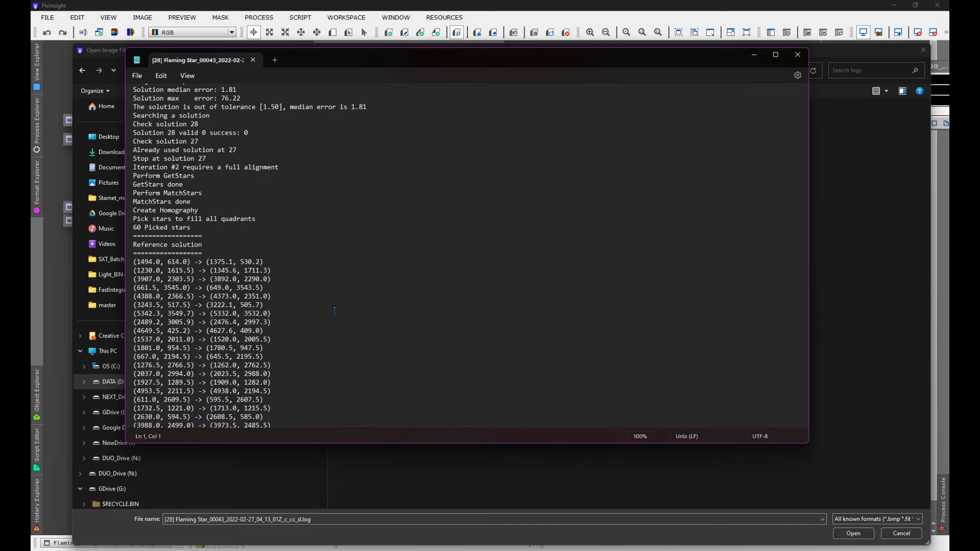
scroll(357, 317, down, 15)
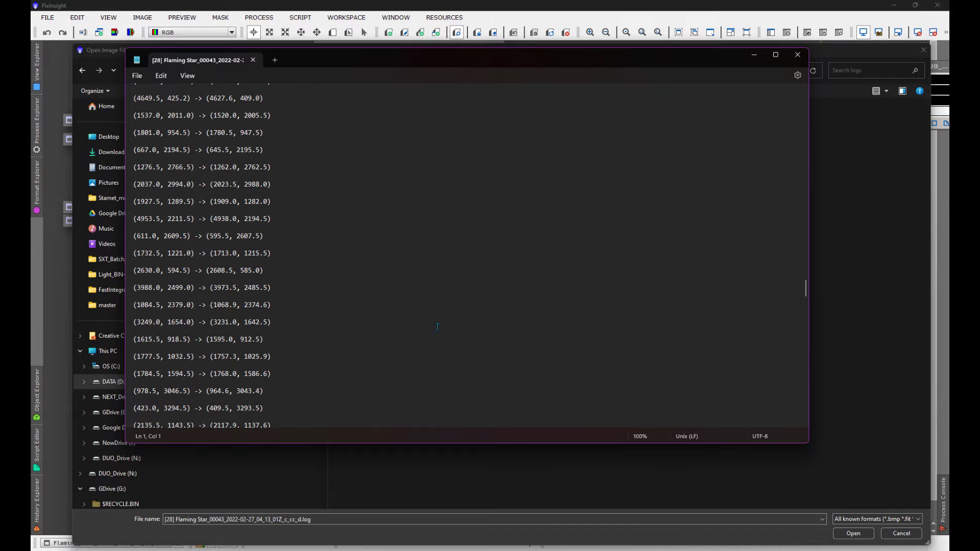
scroll(597, 334, down, 15)
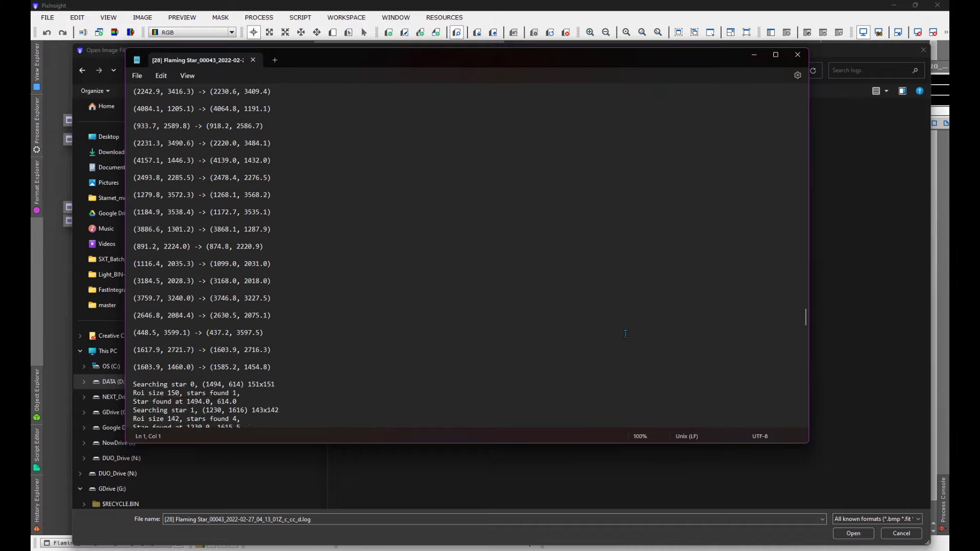
scroll(626, 334, down, 20)
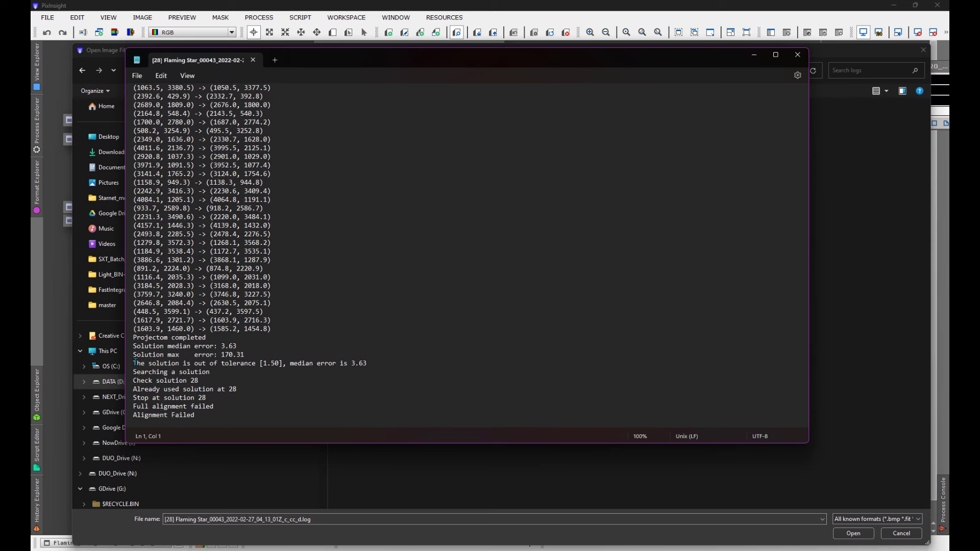
Highlight the tolerance and median error in the log's last out-of-tolerance line, and close the log and file dialog
drag(135, 363, 281, 363)
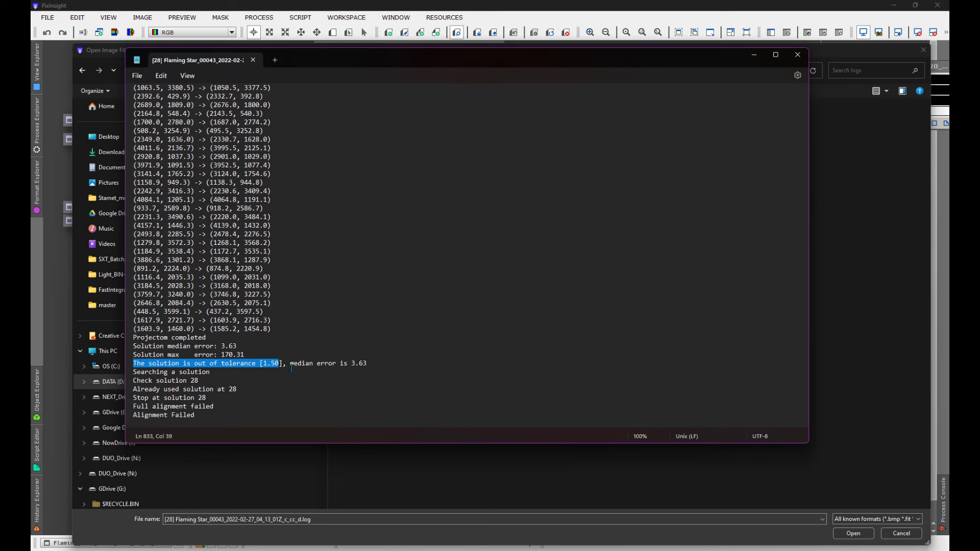
drag(287, 364, 365, 364)
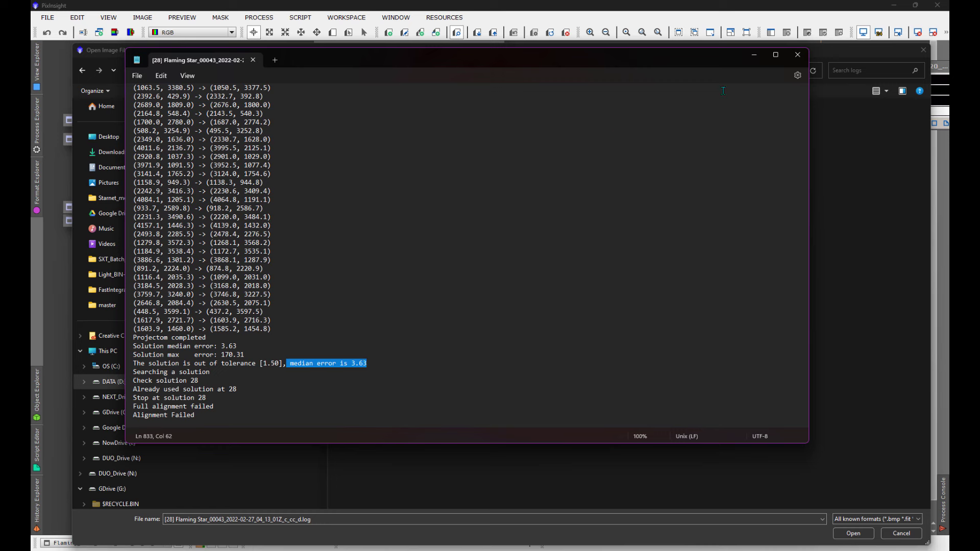
click(797, 55)
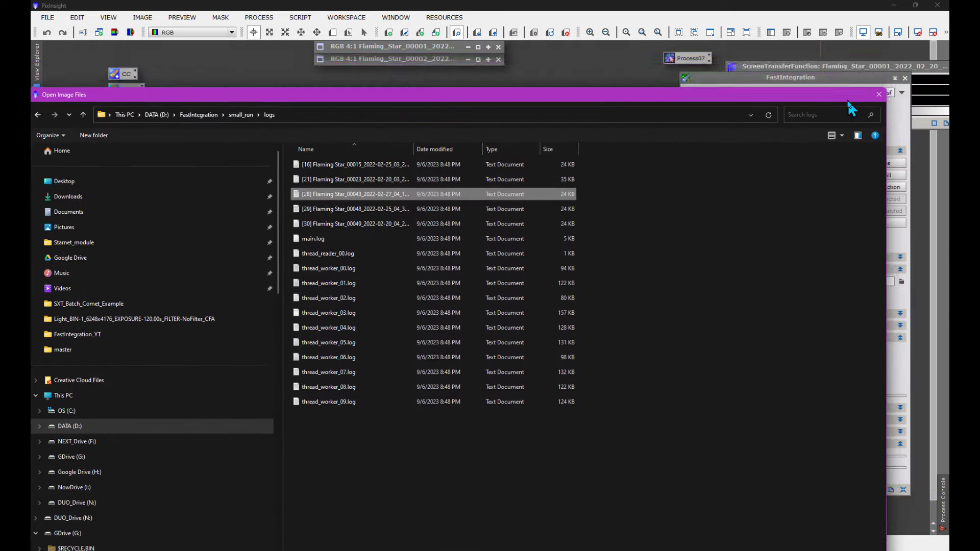
click(881, 53)
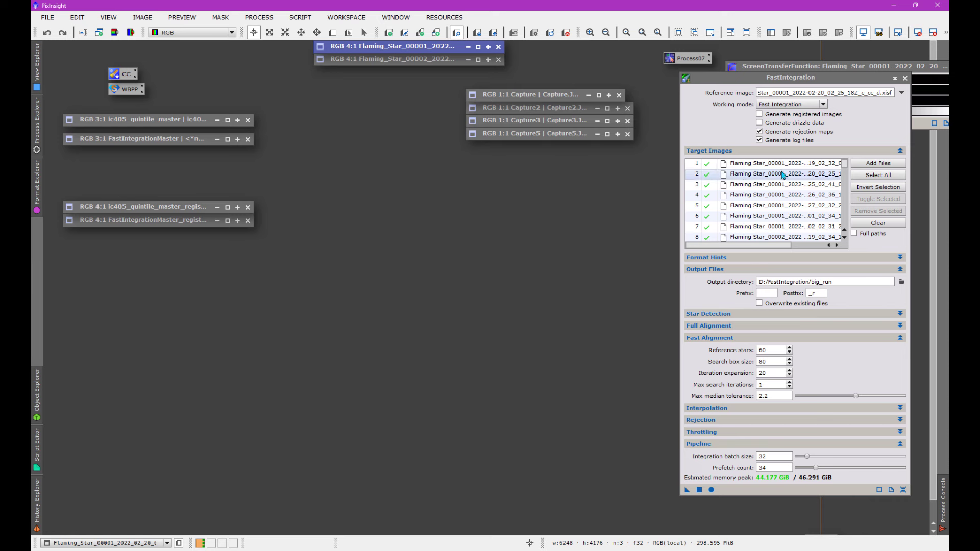
Move the FastIntegration window lower in the workspace and expand the collapsed Capture.JPG image
mouse_move(845, 164)
mouse_down()
mouse_move(845, 220)
mouse_move(845, 163)
mouse_up()
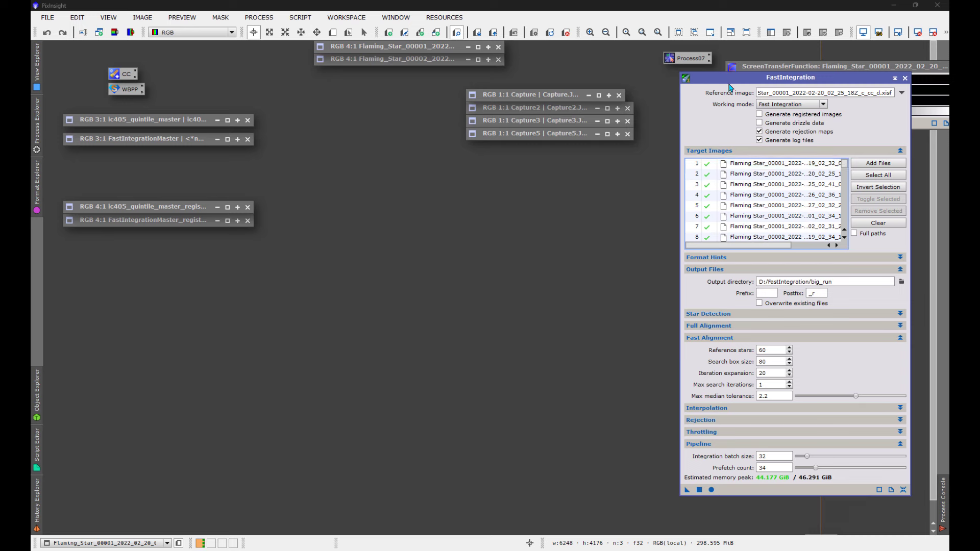
drag(725, 84, 702, 142)
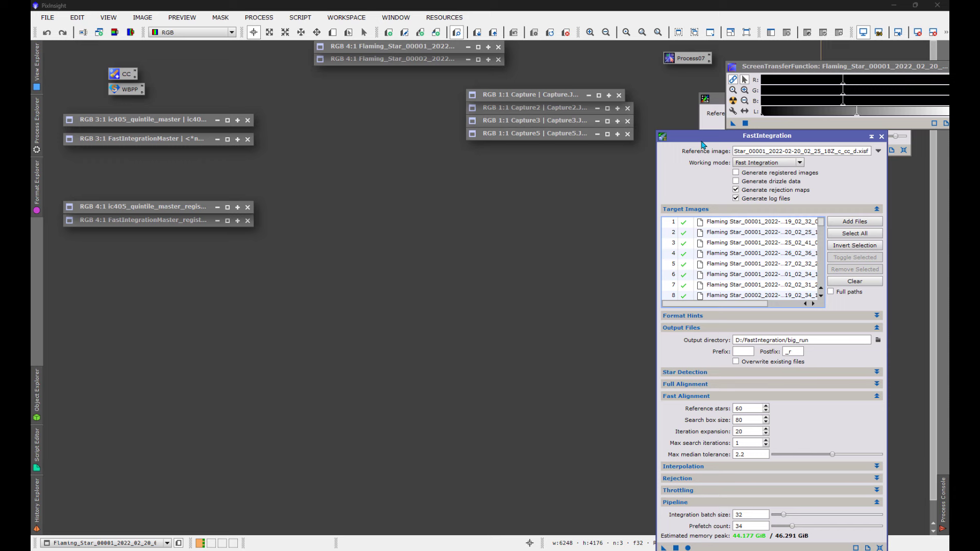
double_click(560, 100)
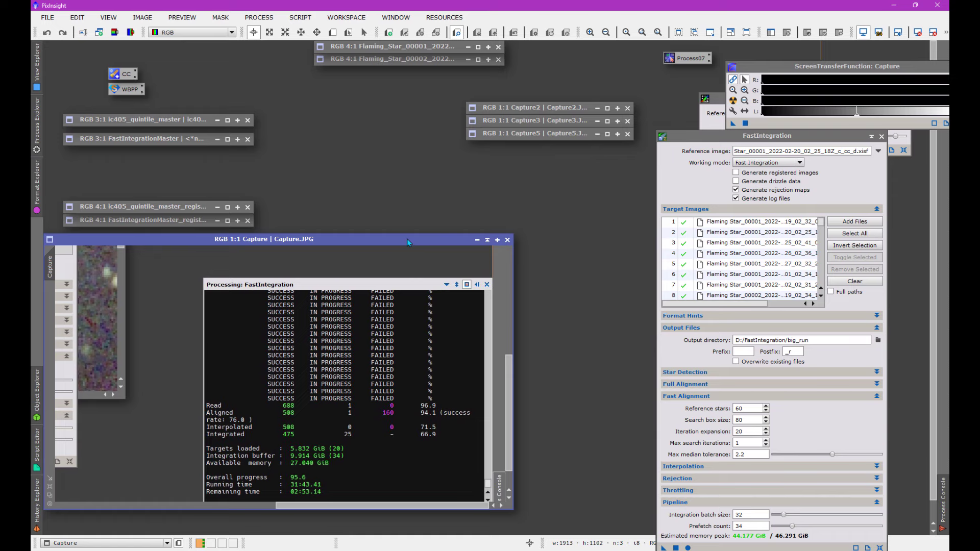
Reposition and enlarge the Capture.JPG window to examine the console's alignment and memory figures, and close the image
drag(406, 238, 448, 120)
scroll(418, 295, up, 2)
scroll(419, 295, down, 2)
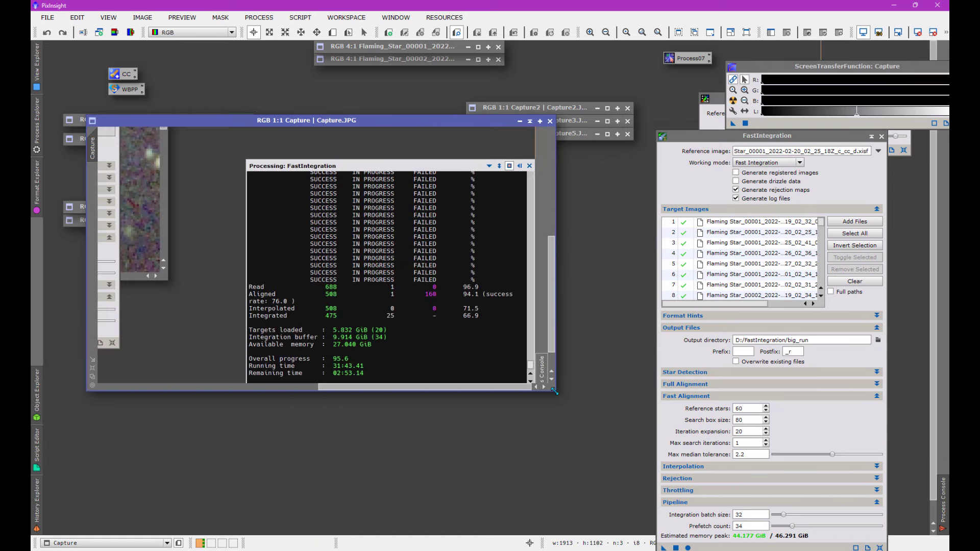
drag(556, 392, 607, 497)
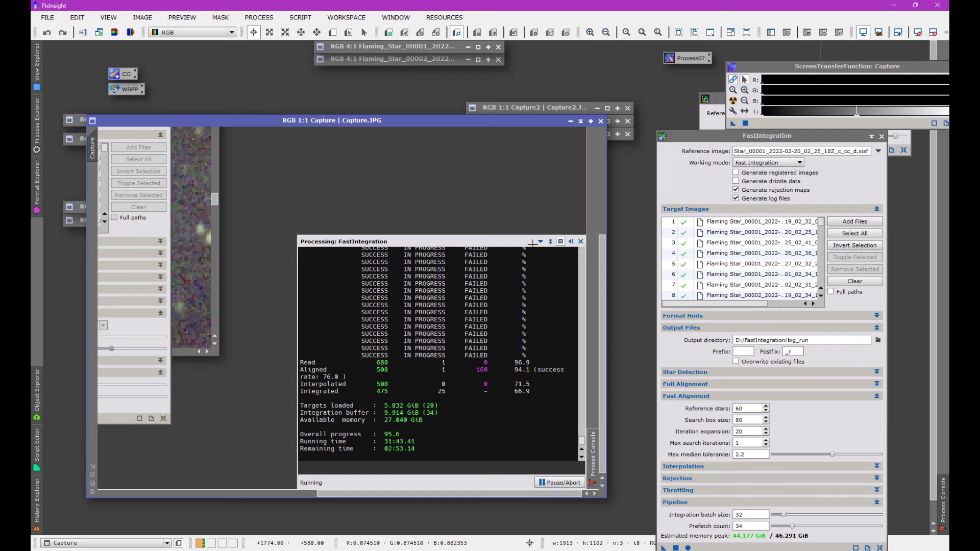
click(601, 121)
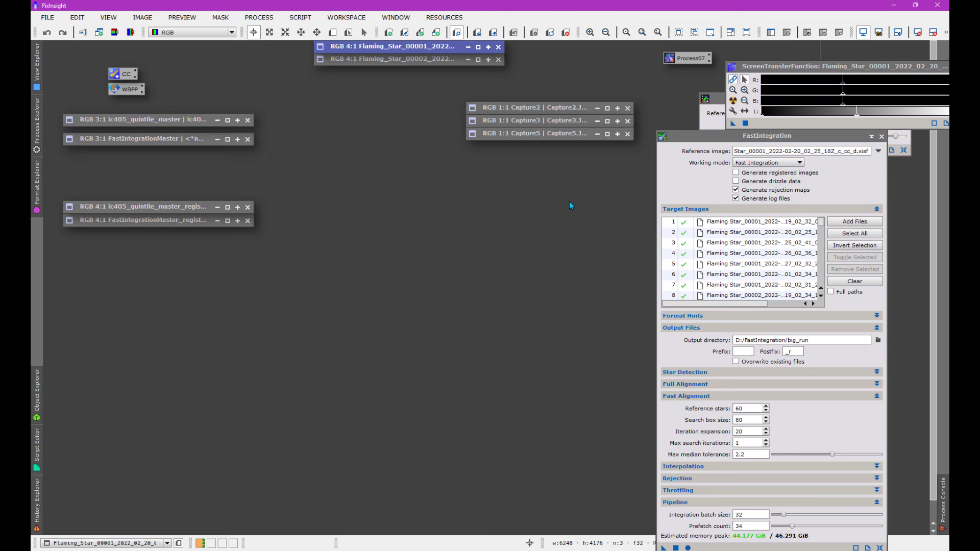
Expand the Capture3.JPG and Capture5.JPG console captures in turn to examine their run summaries, collapsing each one again
double_click(553, 122)
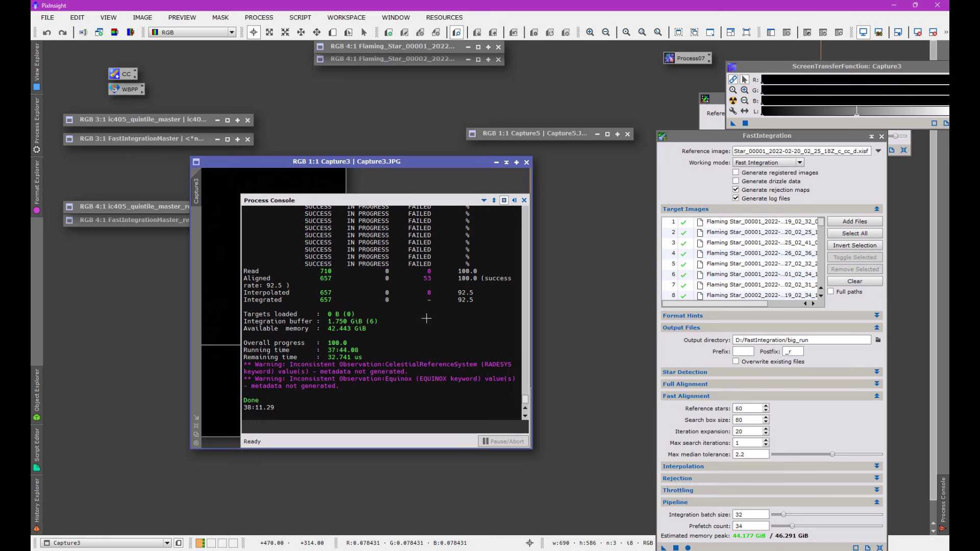
click(506, 163)
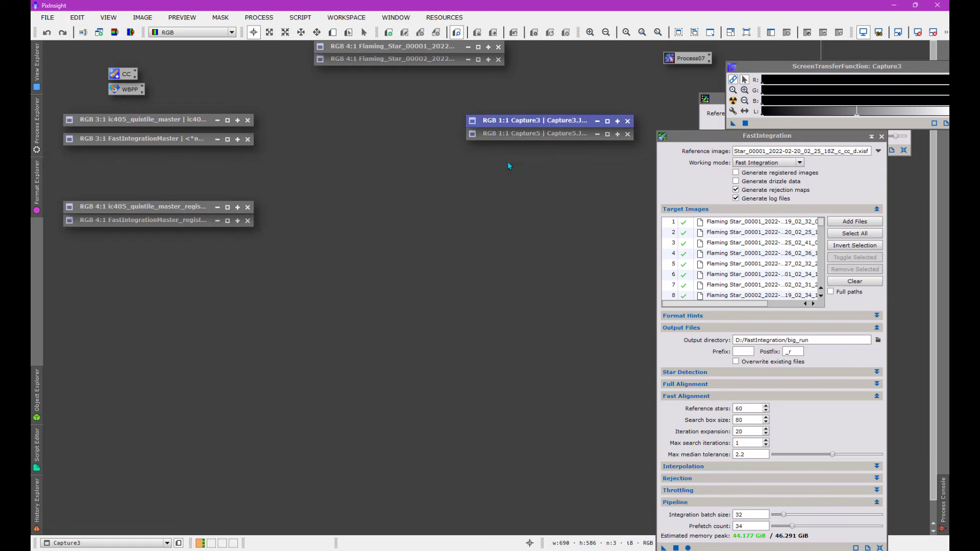
double_click(527, 134)
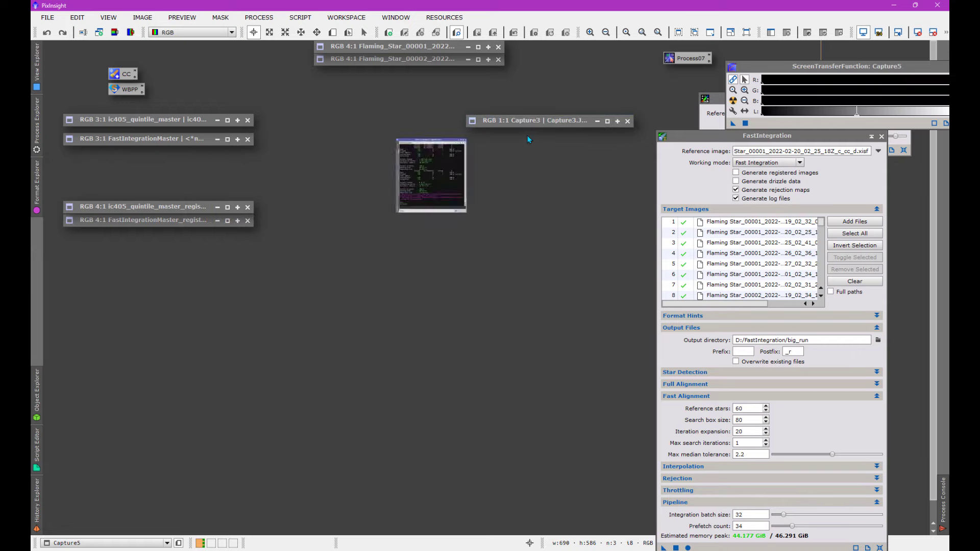
drag(430, 169, 466, 133)
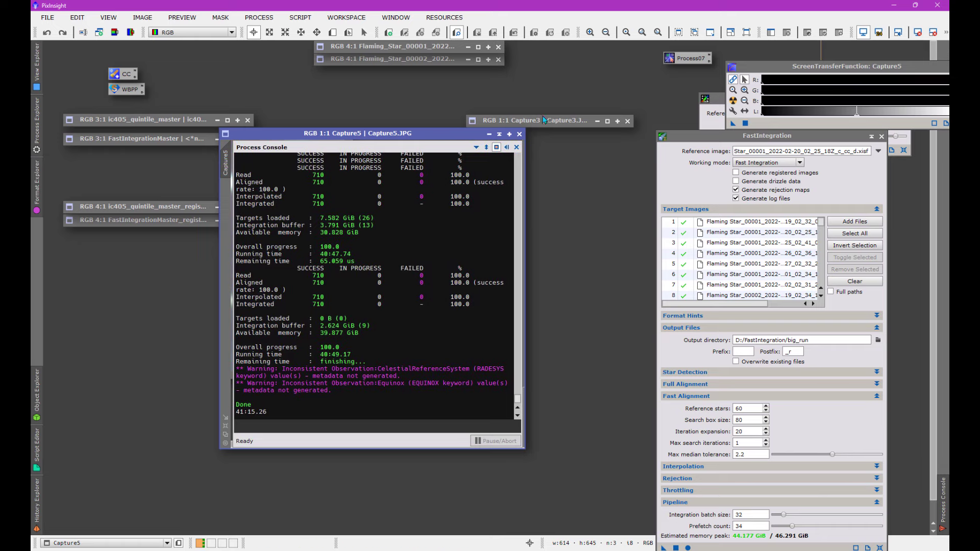
click(509, 135)
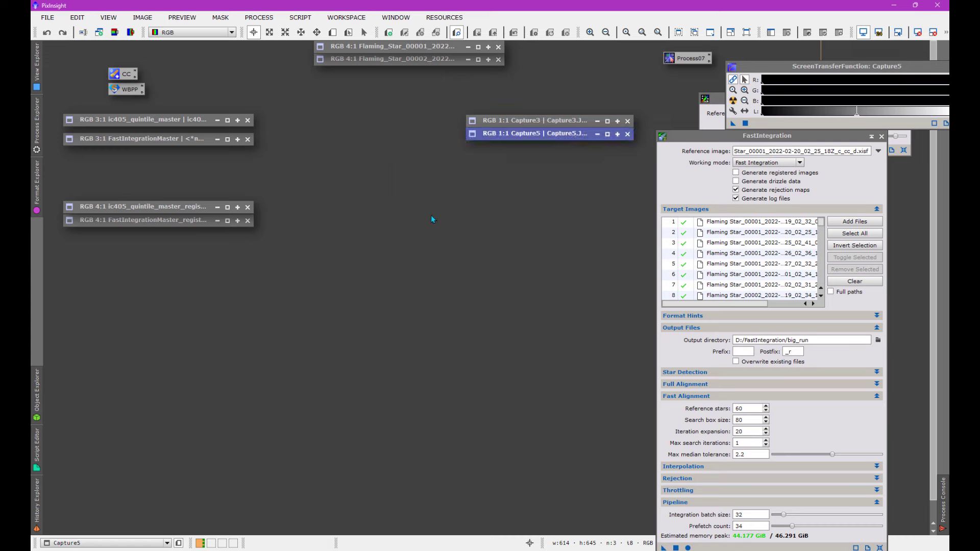
Start opening an image file and browse to the logs folder at D:/FastIntegration/small_run
double_click(407, 236)
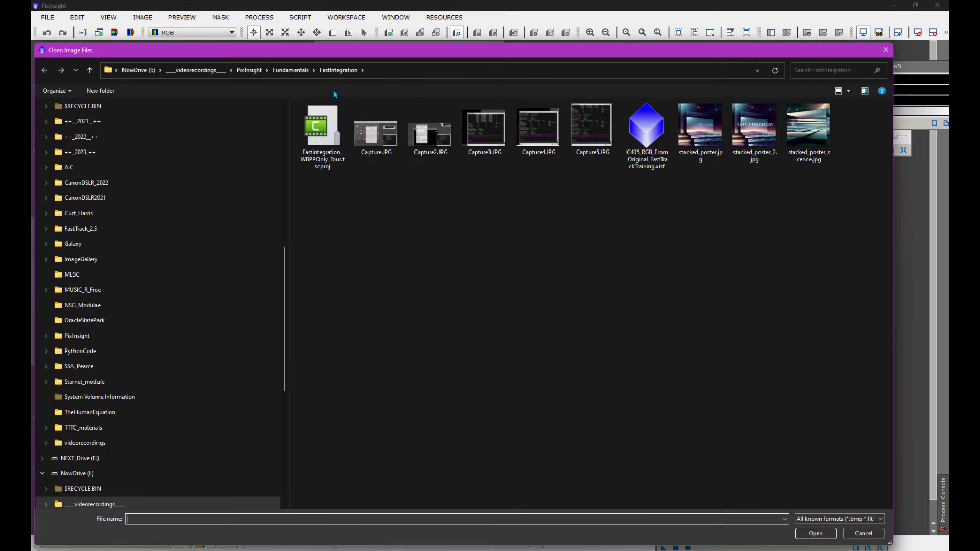
scroll(158, 255, up, 15)
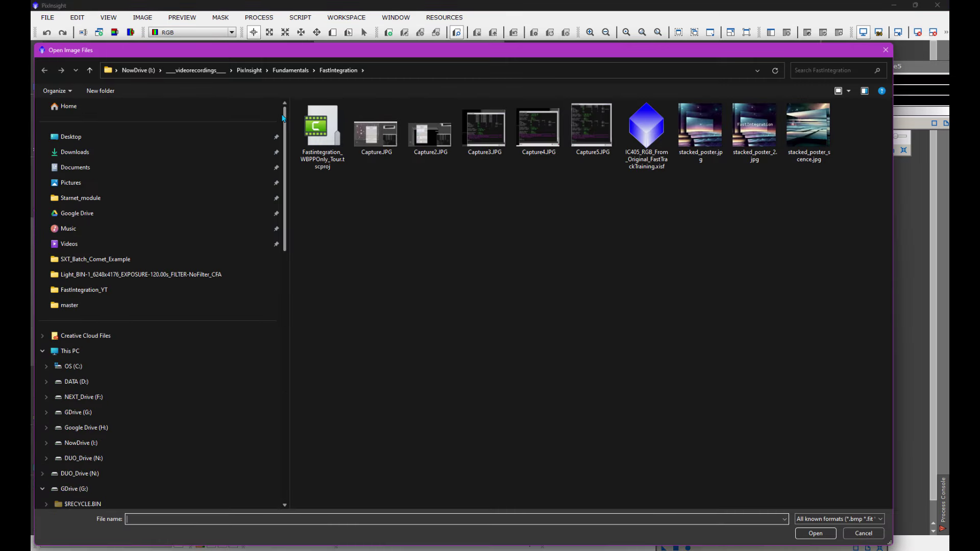
click(181, 275)
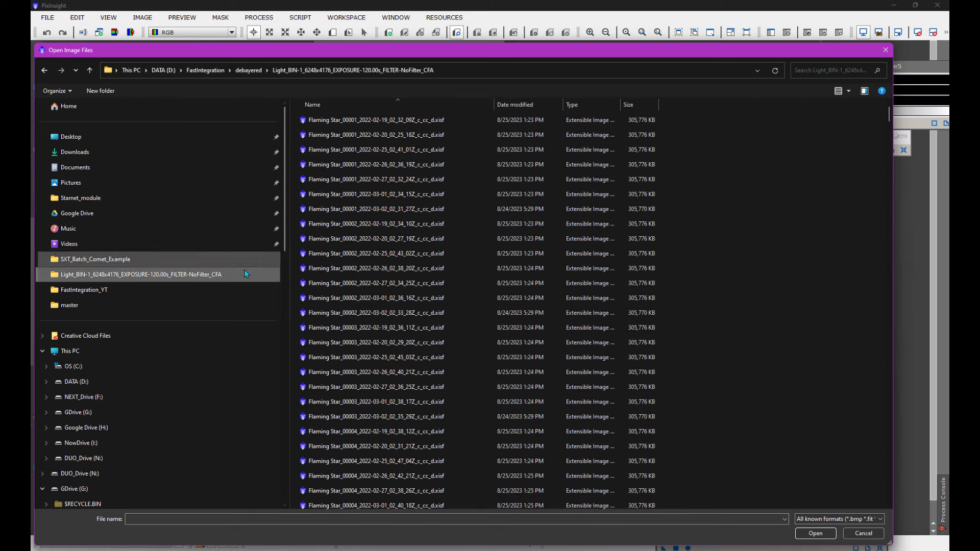
click(249, 70)
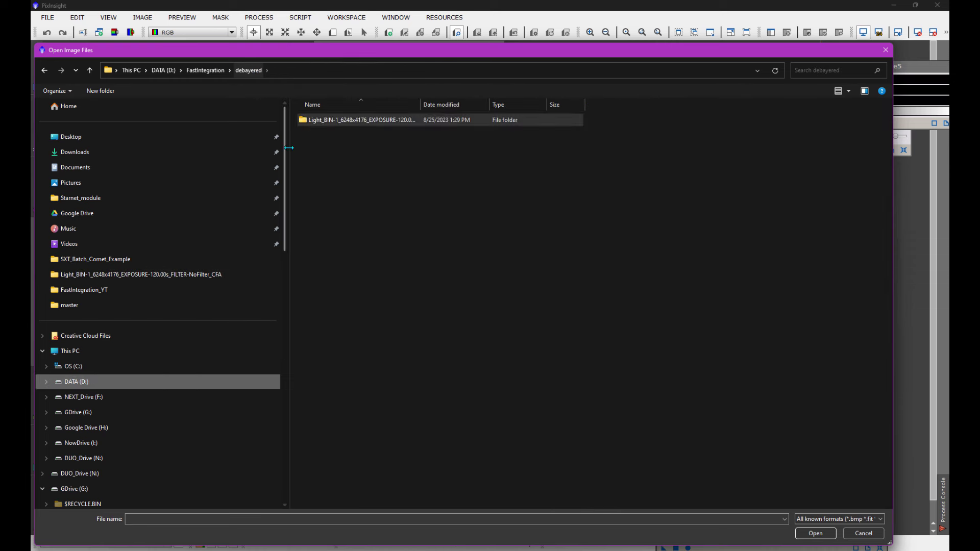
click(216, 73)
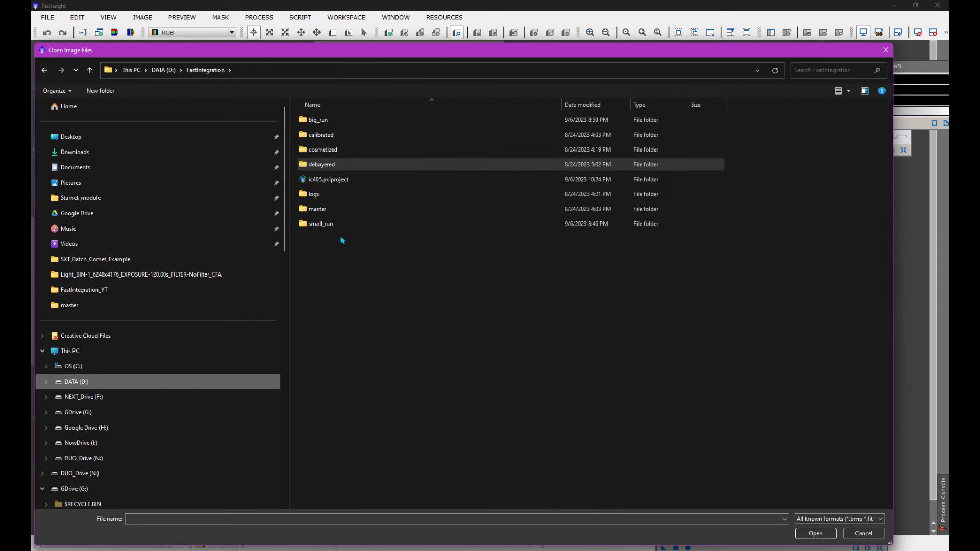
double_click(331, 223)
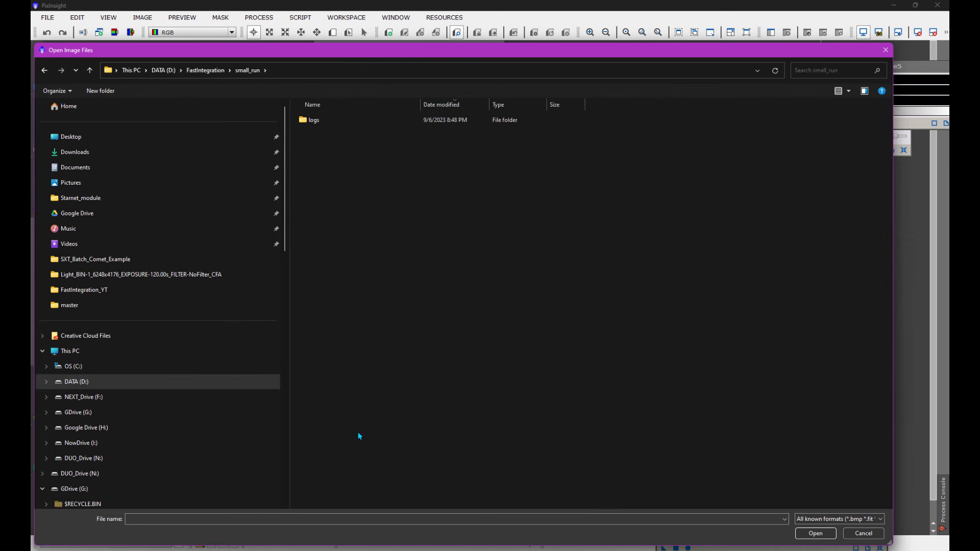
double_click(305, 121)
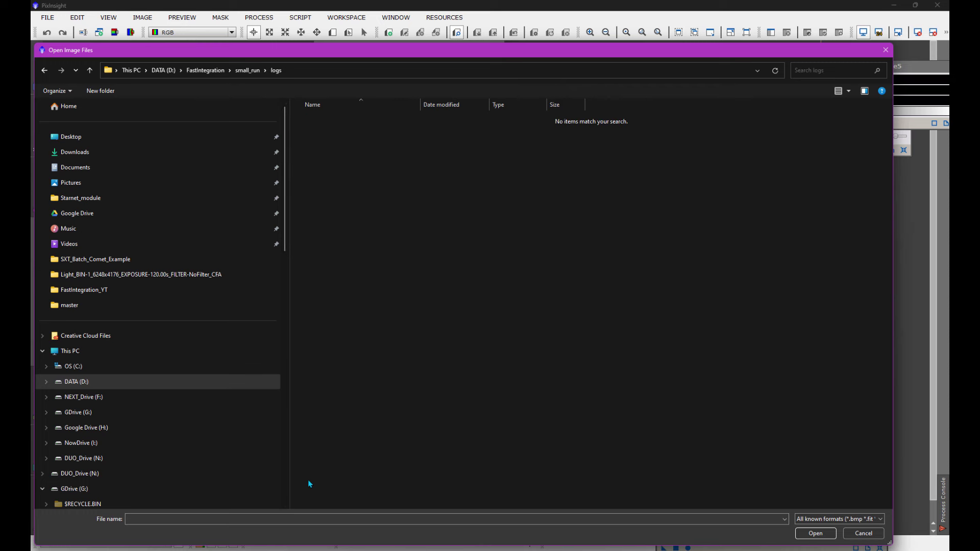
Filter the small_run logs folder with *.* to check its log files, and close the file dialog
click(323, 519)
text(*.)
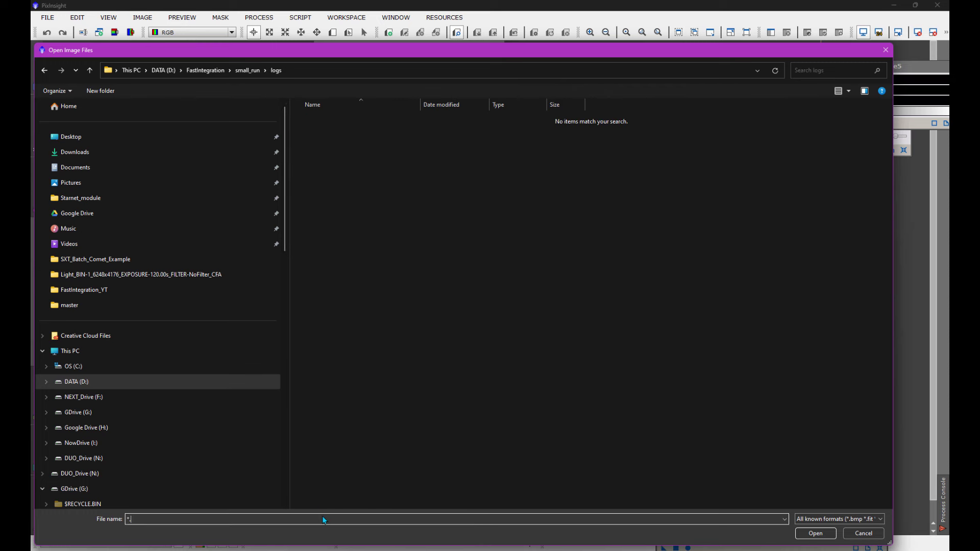
text(*)
key(Return)
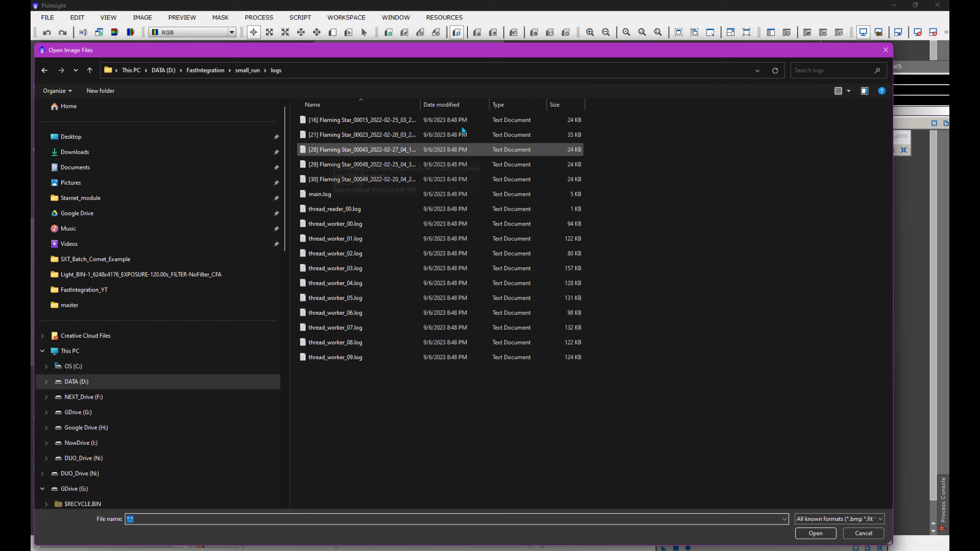
click(884, 51)
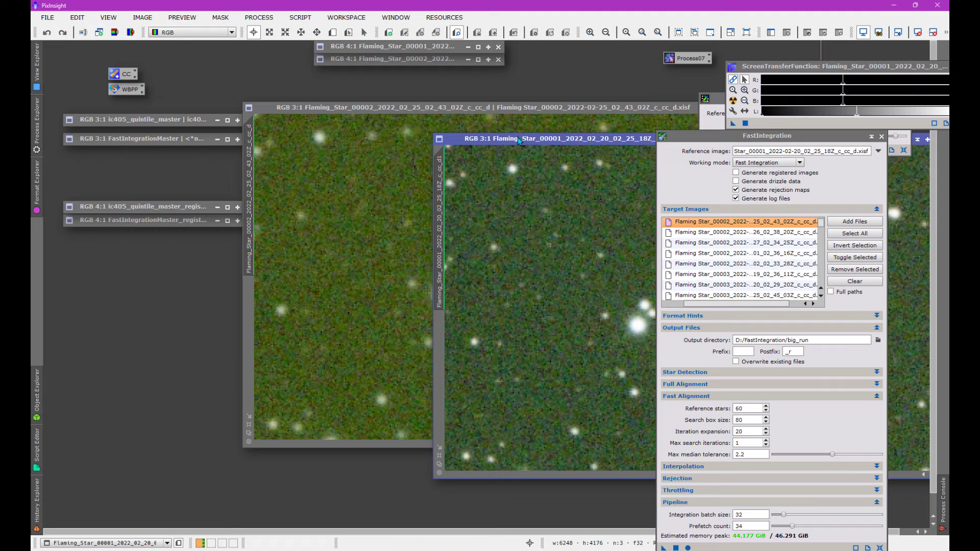
Overlay the two Flaming Star frames for comparison and raise FastIntegration's max median tolerance to 4.0 in Fast Alignment
drag(317, 109, 236, 134)
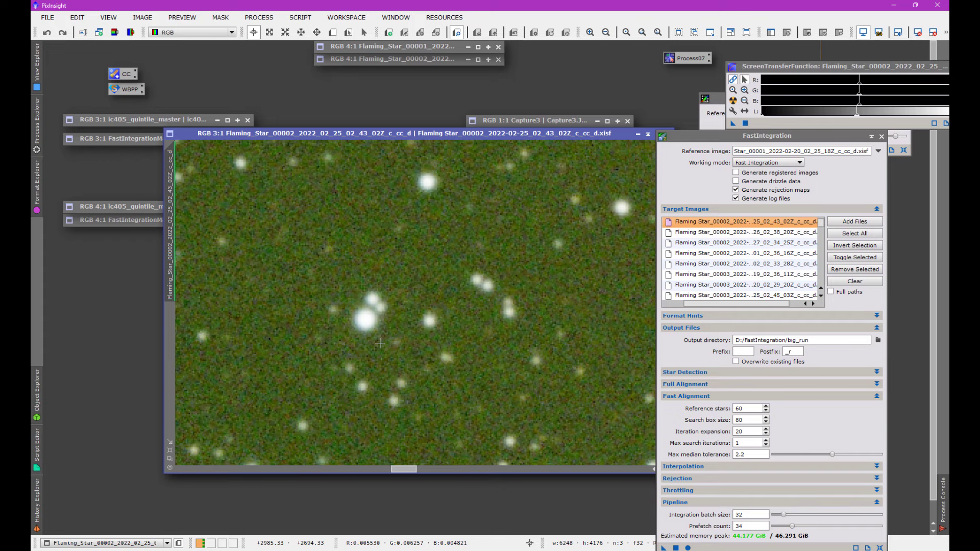
drag(681, 137, 607, 99)
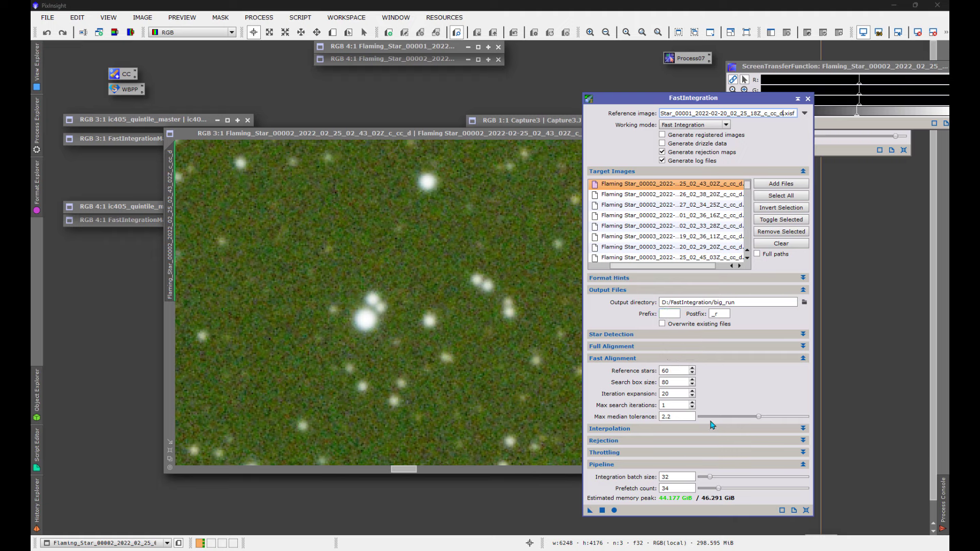
click(760, 418)
drag(760, 418, 815, 424)
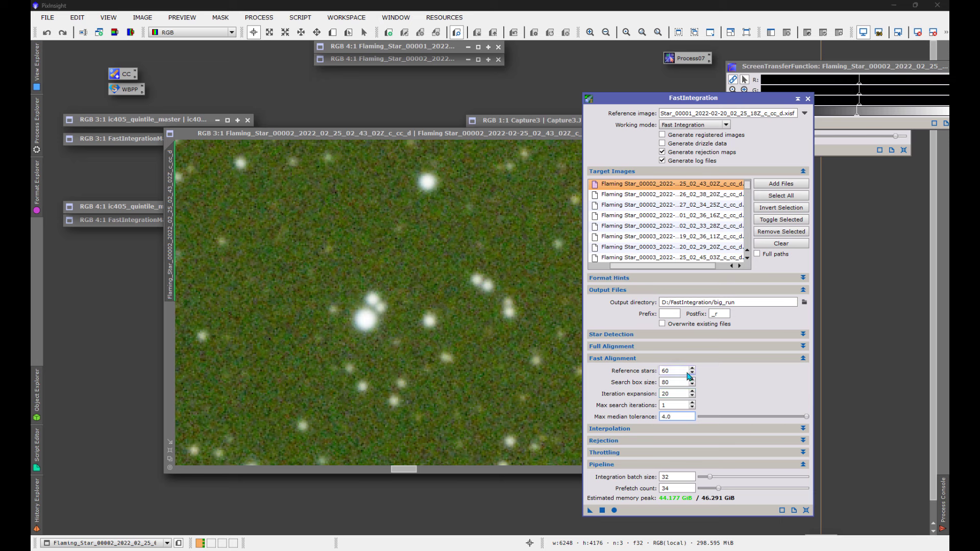
double_click(670, 383)
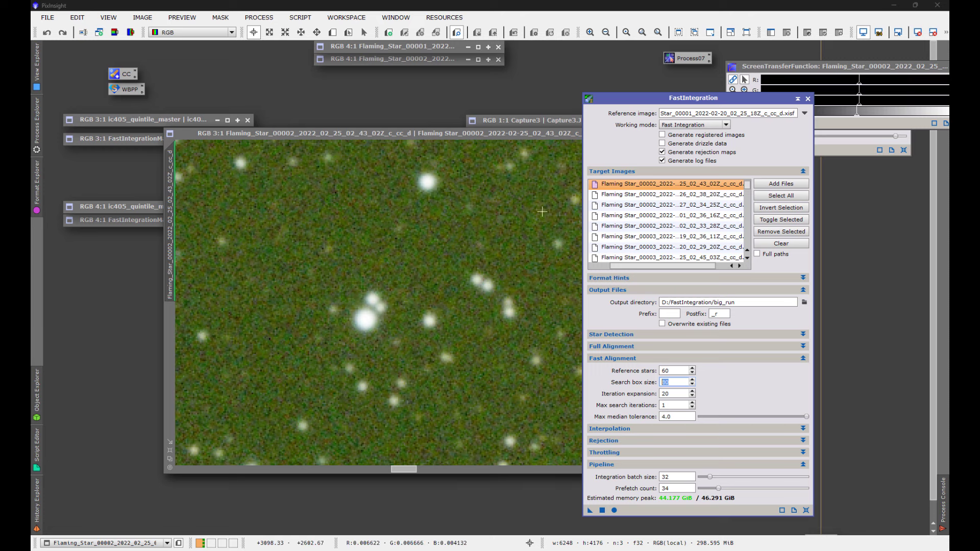
Move the two overlaid Flaming Star frames apart and collapse both of them in the workspace
click(271, 194)
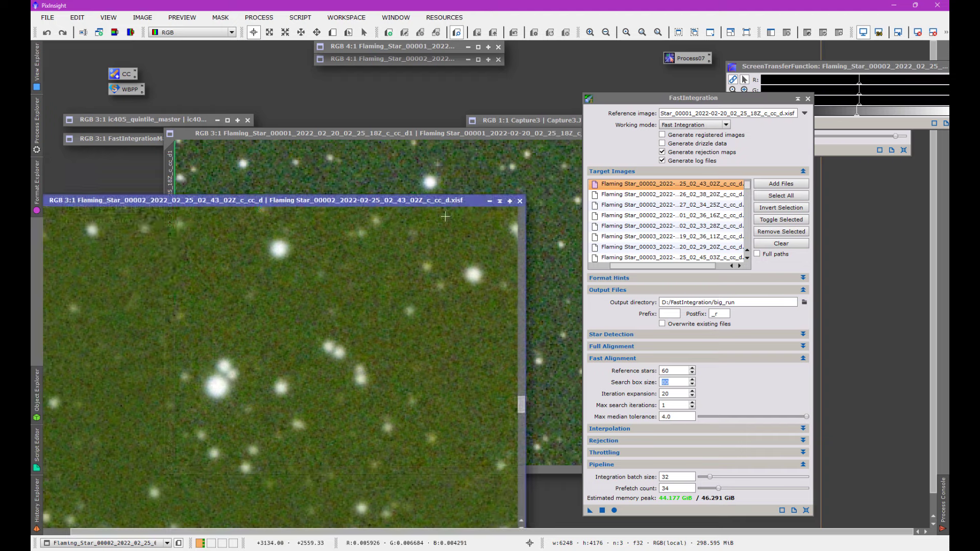
key(ctrl+m)
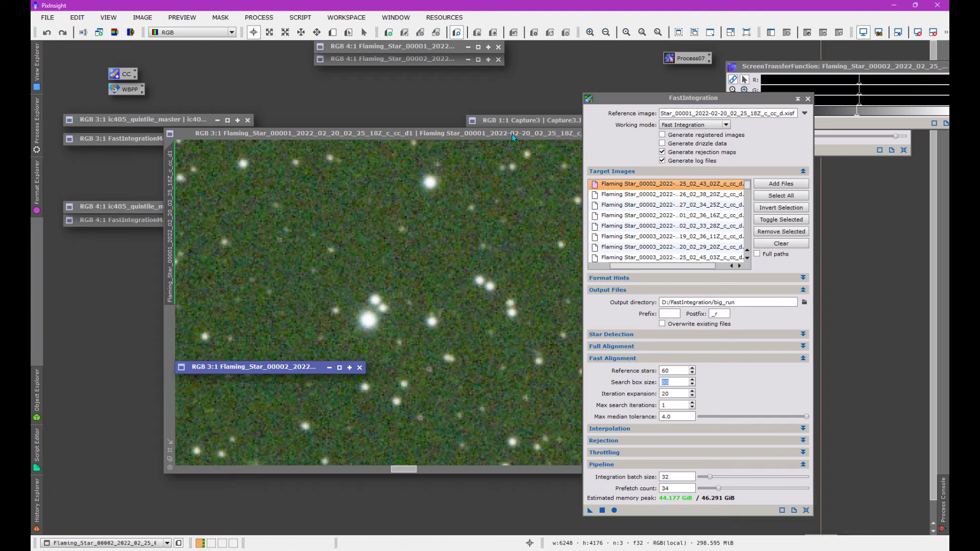
drag(514, 135, 394, 221)
click(528, 220)
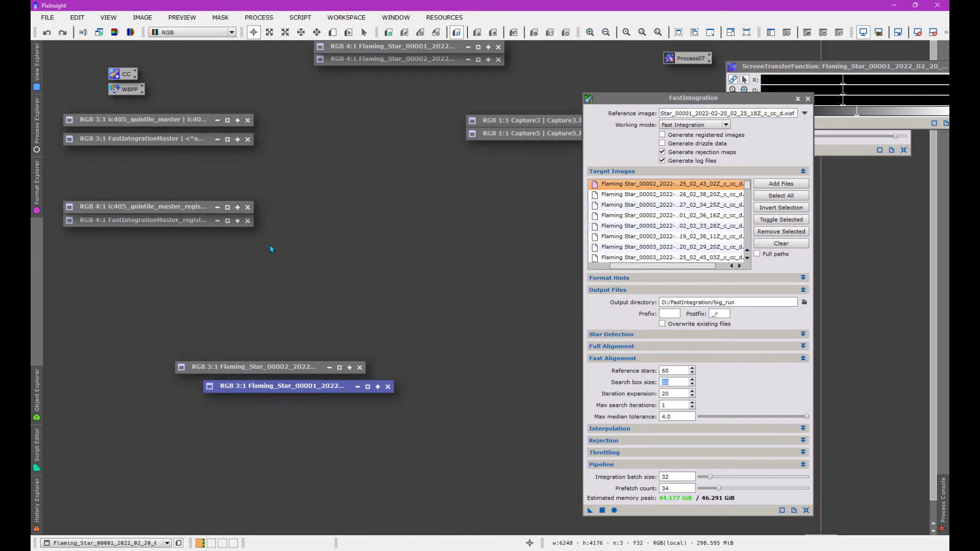
Expand the FastIntegrationMaster_registered image and inspect the nebula and its stars, ending at 3:1 magnification
double_click(185, 224)
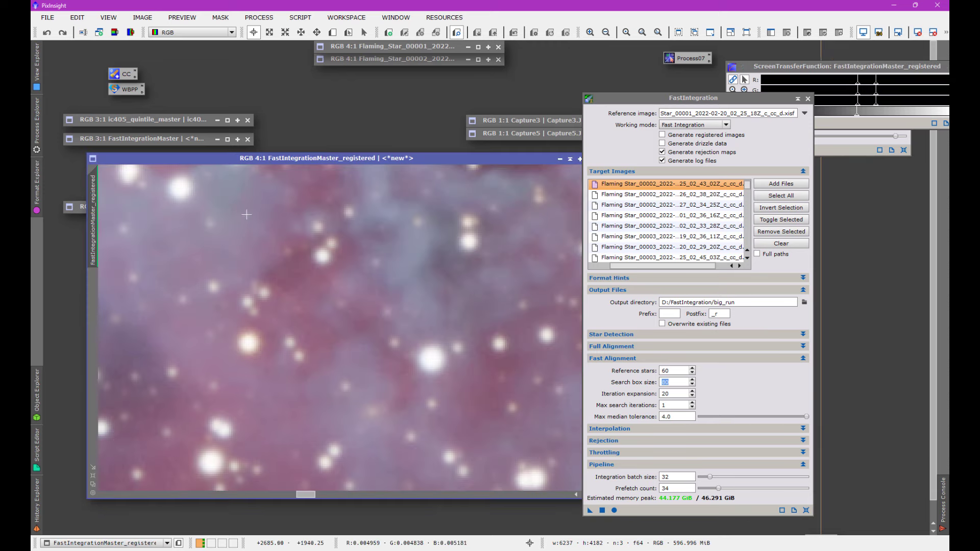
scroll(329, 374, down, 2)
scroll(330, 374, down, 3)
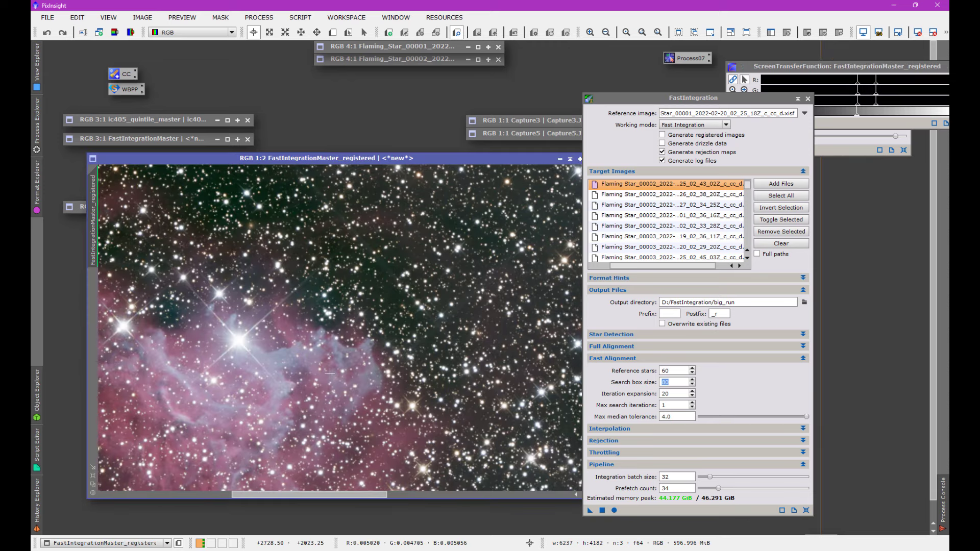
scroll(186, 194, up, 4)
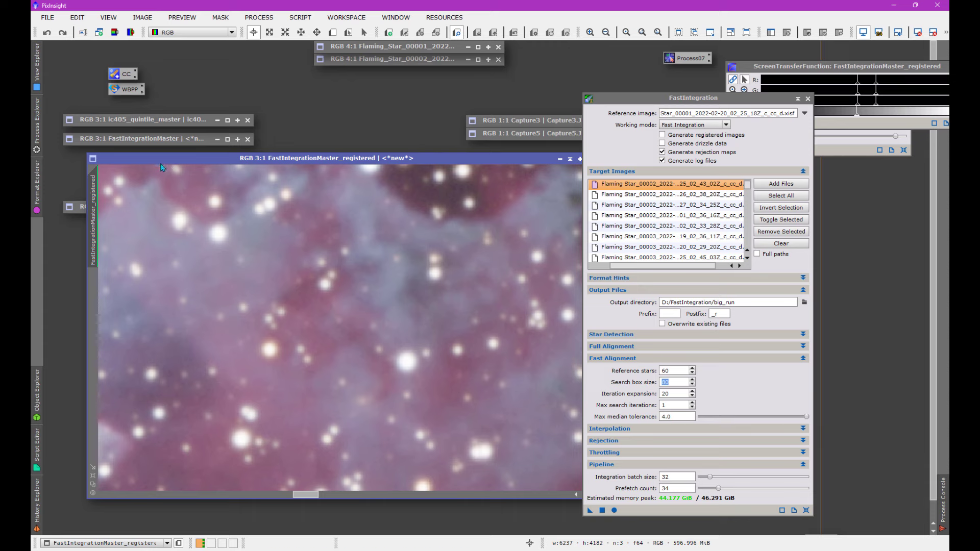
Expand ic405_quintile_master_registered, arrange it beside FastIntegrationMaster_registered, and match its magnification at 3:1
drag(161, 158, 242, 177)
click(139, 211)
double_click(139, 209)
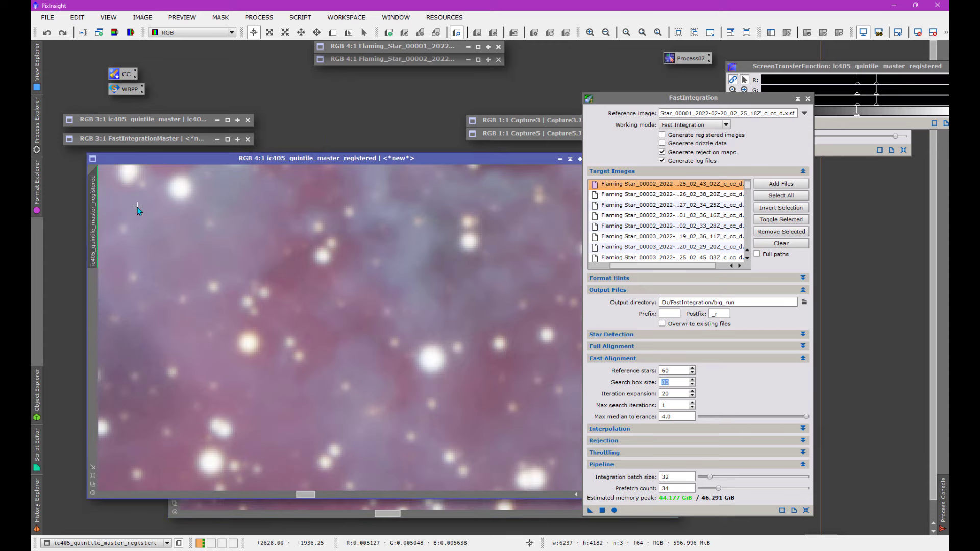
drag(616, 103, 636, 103)
click(591, 222)
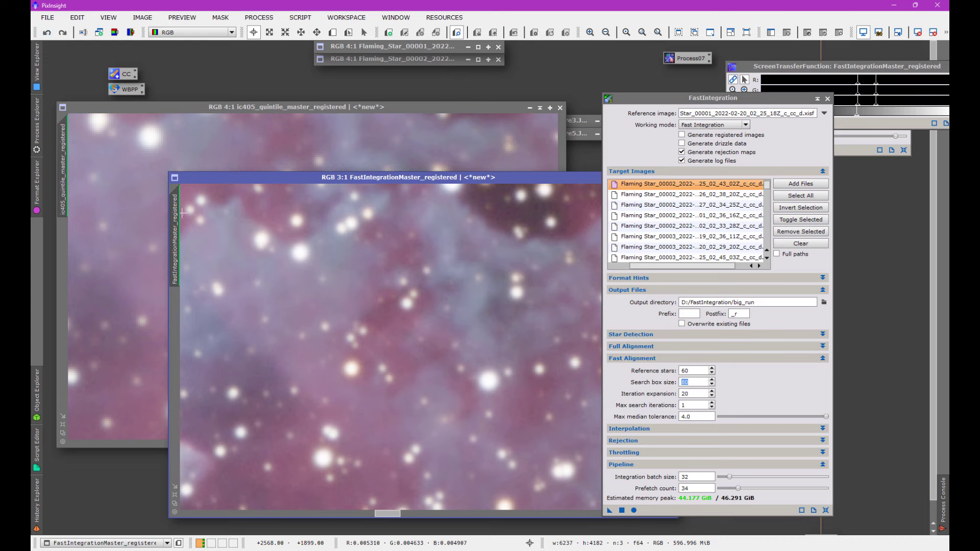
drag(174, 210, 62, 199)
drag(407, 107, 458, 106)
click(514, 476)
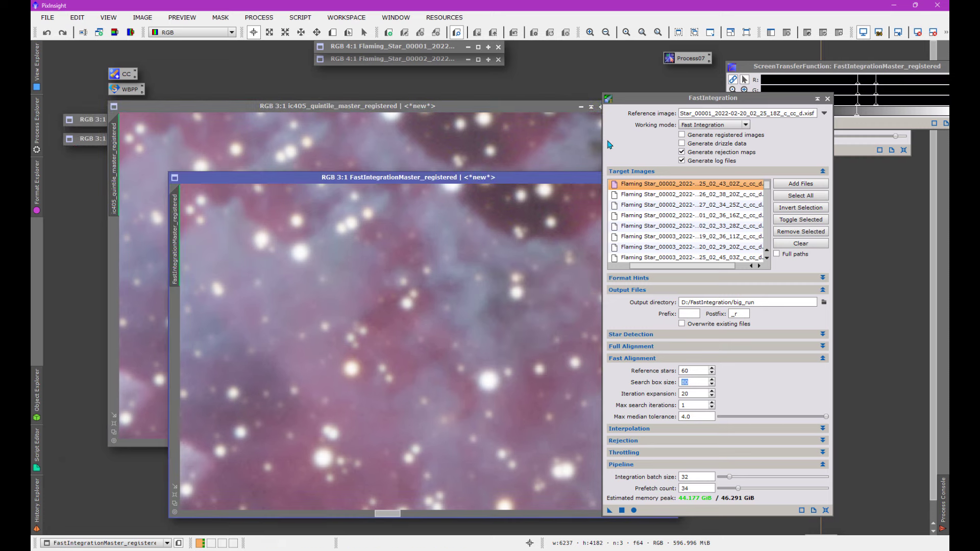
Clear FastIntegration out of the way, overlay the two registered masters, and switch repeatedly between them to compare stars
drag(621, 100, 740, 113)
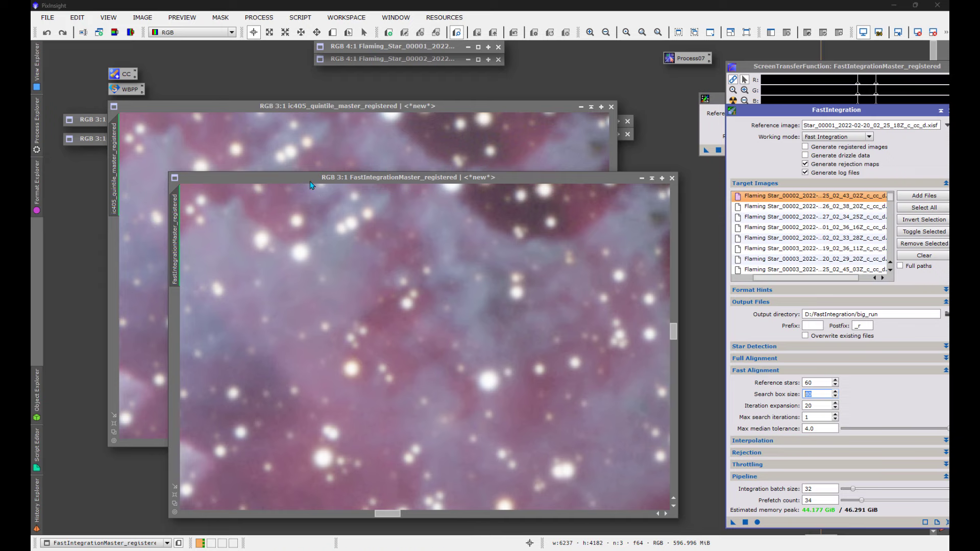
drag(313, 185, 252, 117)
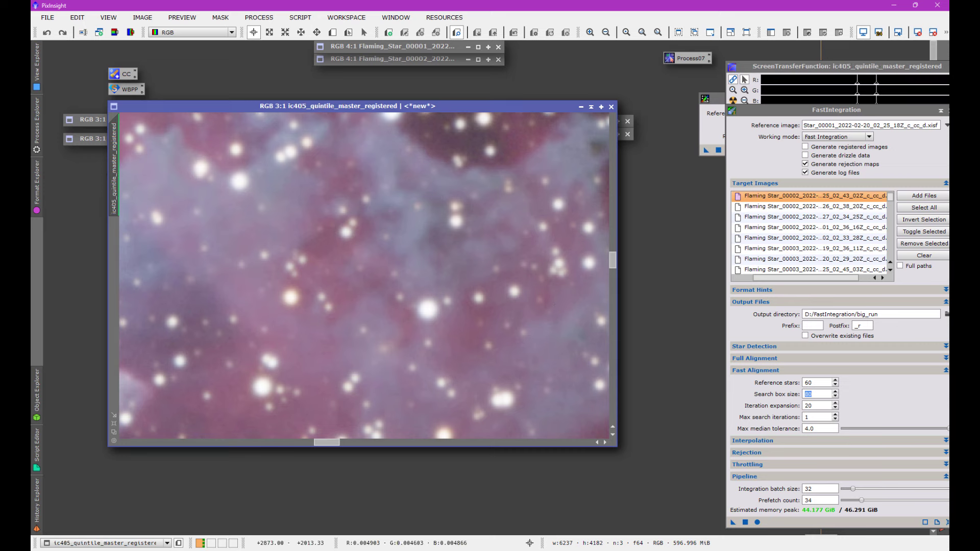
key(ctrl+Tab)
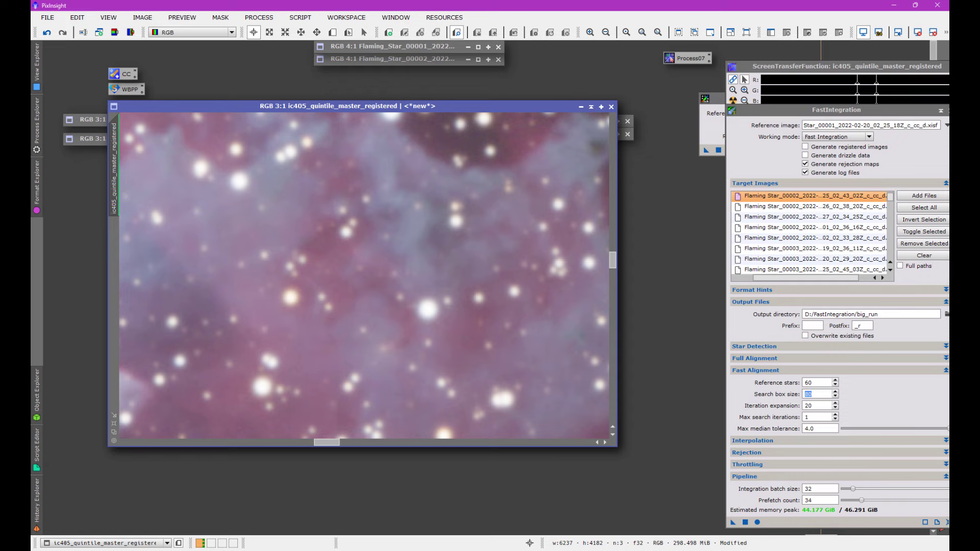
key(ctrl+Tab)
key(ctrl+Tab)
key(ctrl+Tab)
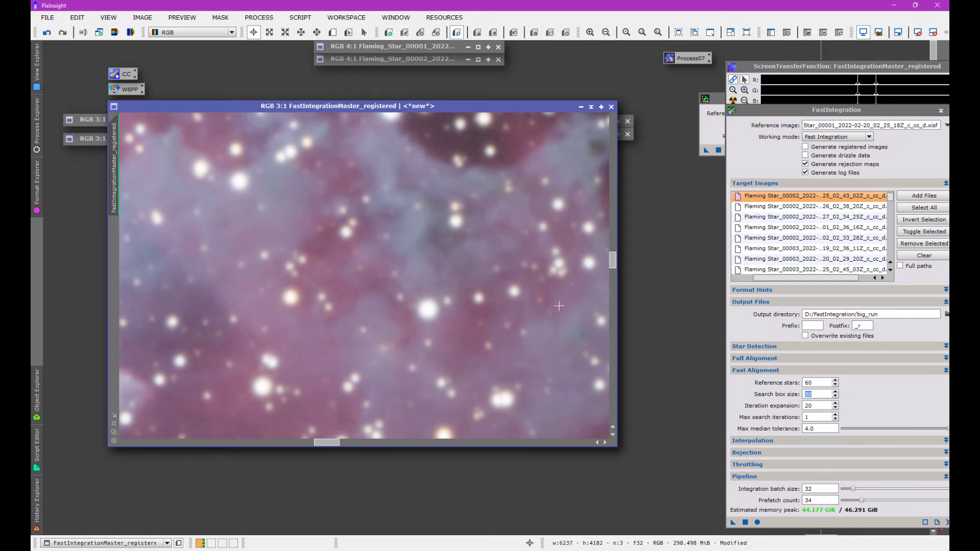
Show both registered masters at 1:2 in matching overlaid windows and switch between them to compare the whole nebula
scroll(559, 306, down, 3)
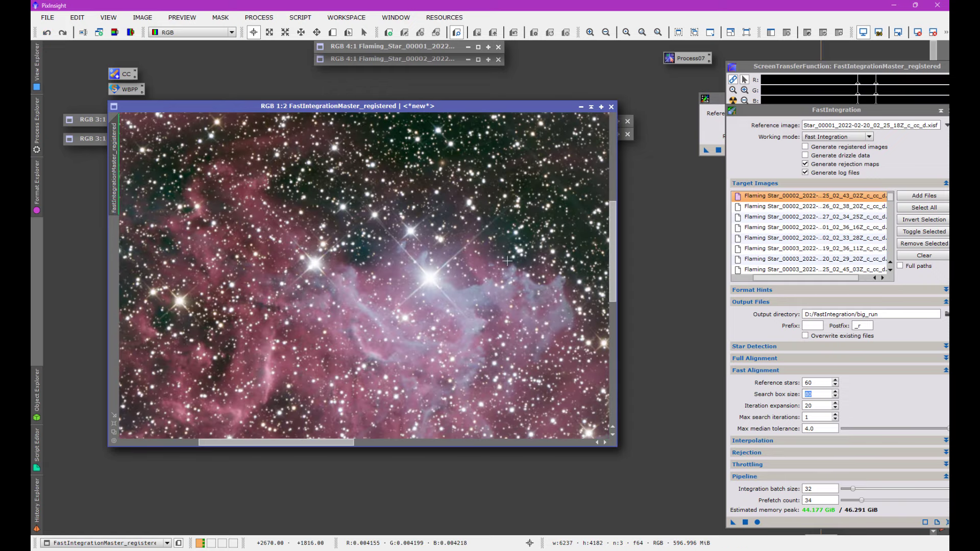
drag(511, 106, 619, 105)
drag(217, 154, 114, 166)
drag(397, 105, 167, 109)
key(ctrl+Tab)
key(ctrl+Tab)
key(ctrl+Tab)
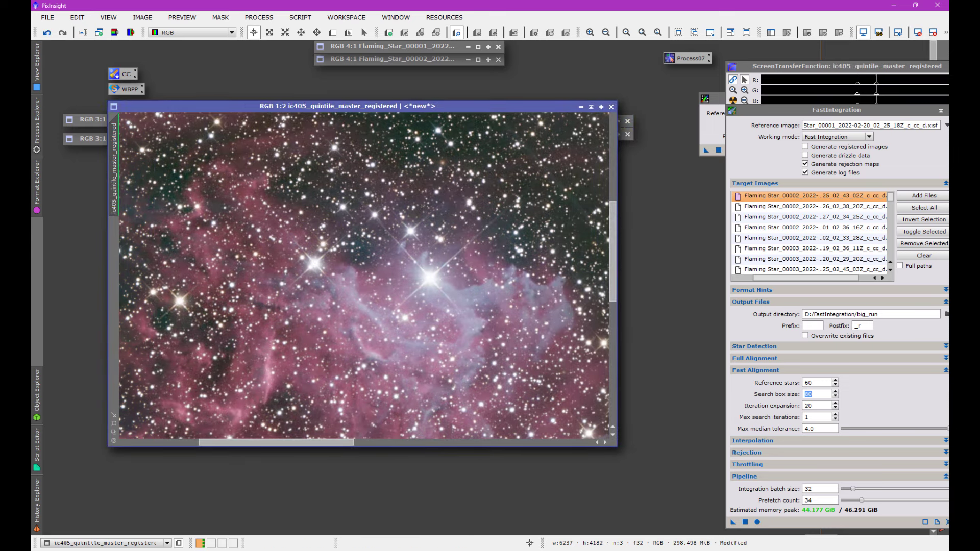
Uncover ScreenTransferFunction and slightly raise the linked RGB shadows clipping of ic405_quintile_master_registered to match the display stretch of FastIntegrationMaster_registered
drag(756, 66, 668, 93)
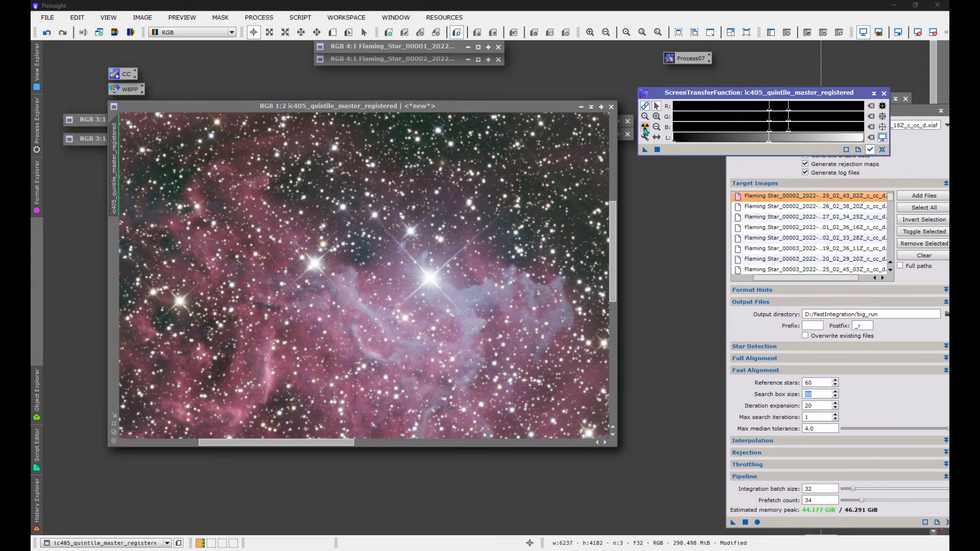
key(ctrl+Tab)
key(ctrl+Tab)
key(ctrl+Tab)
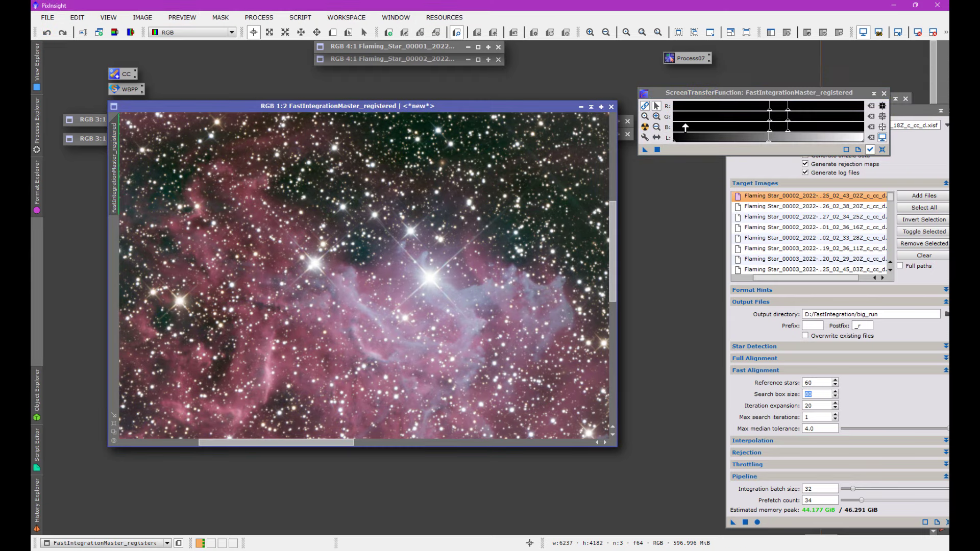
key(ctrl+Tab)
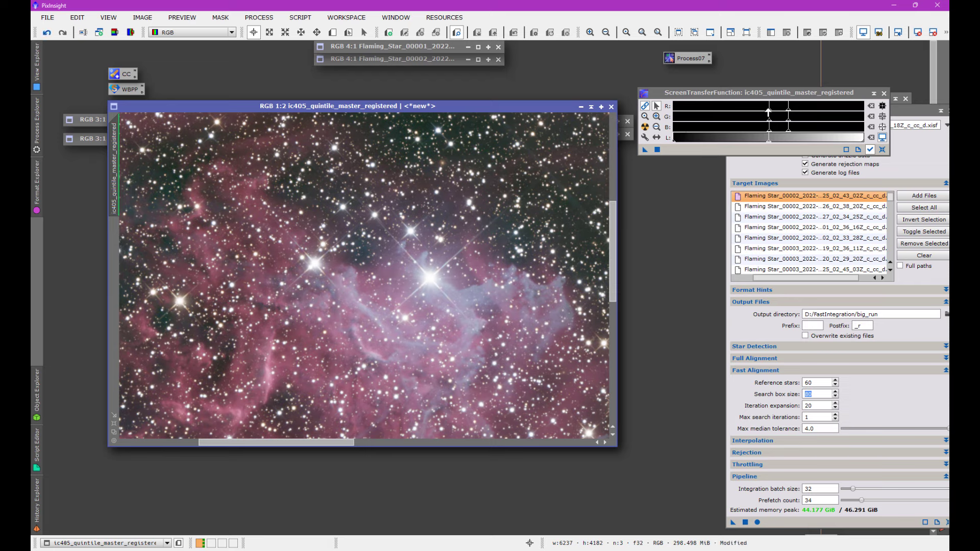
drag(769, 110, 771, 107)
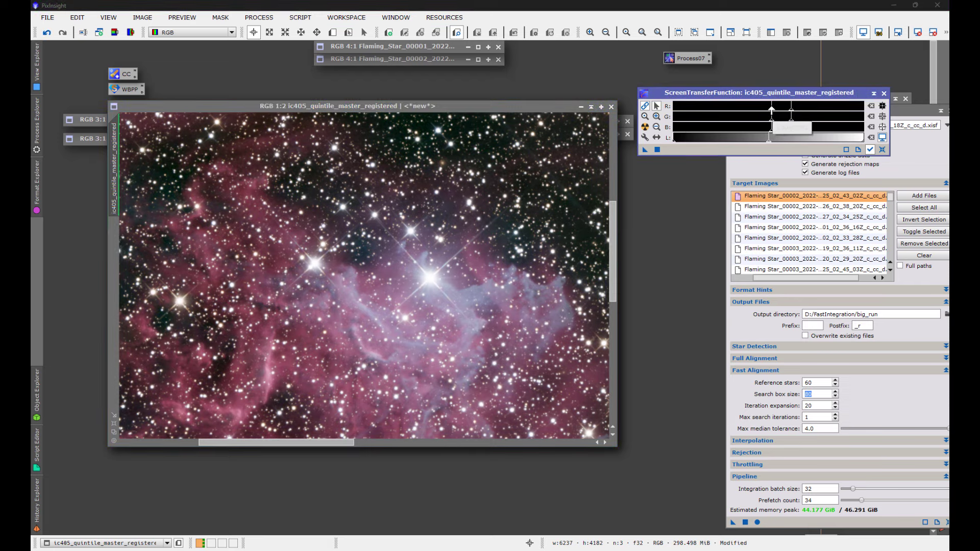
Switch repeatedly between the two stretched masters at 1:2 to compare their background, nebula detail and stars
click(536, 110)
key(ctrl+Tab)
key(ctrl+Tab)
key(ctrl+Tab)
key(ctrl+Tab)
key(ctrl+Tab)
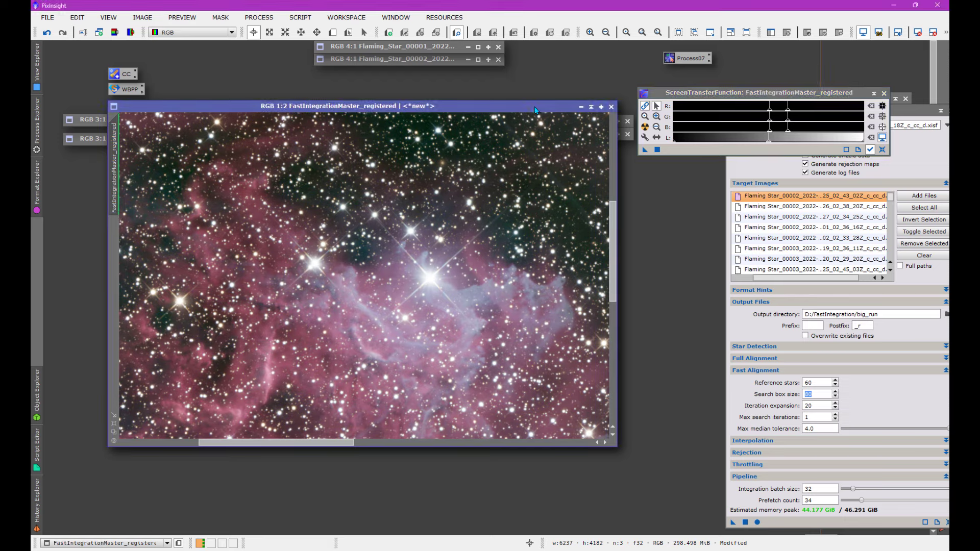
key(ctrl+Tab)
key(ctrl+Tab)
key(ctrl+Tab)
key(ctrl+Tab)
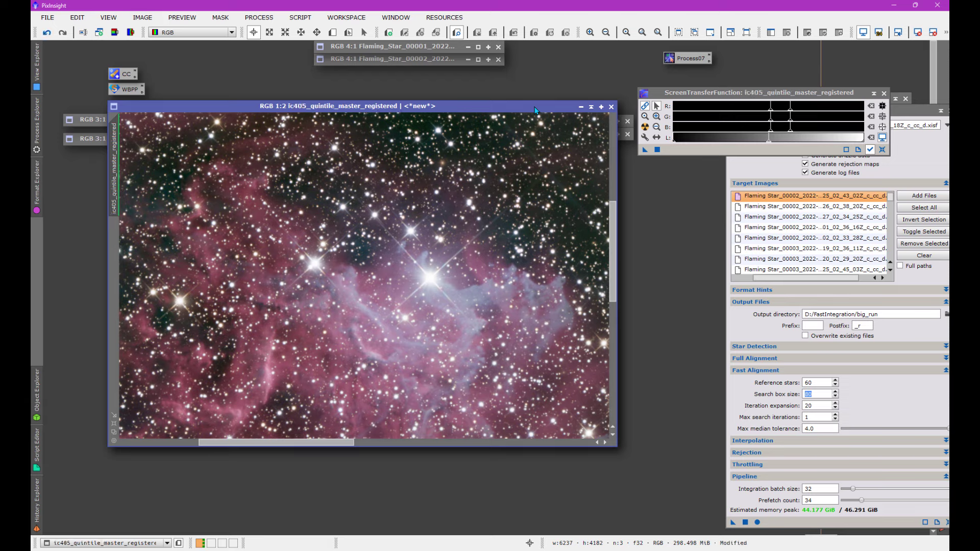
key(ctrl+Tab)
key(ctrl+Tab)
key(ctrl+Tab)
key(ctrl+Tab)
key(ctrl+Tab)
key(ctrl+Tab)
key(ctrl+Tab)
Move ScreenTransferFunction and FastIntegration into clear view, collapse FastIntegration's Fast Alignment section and check its Interpolation settings
drag(830, 97, 742, 45)
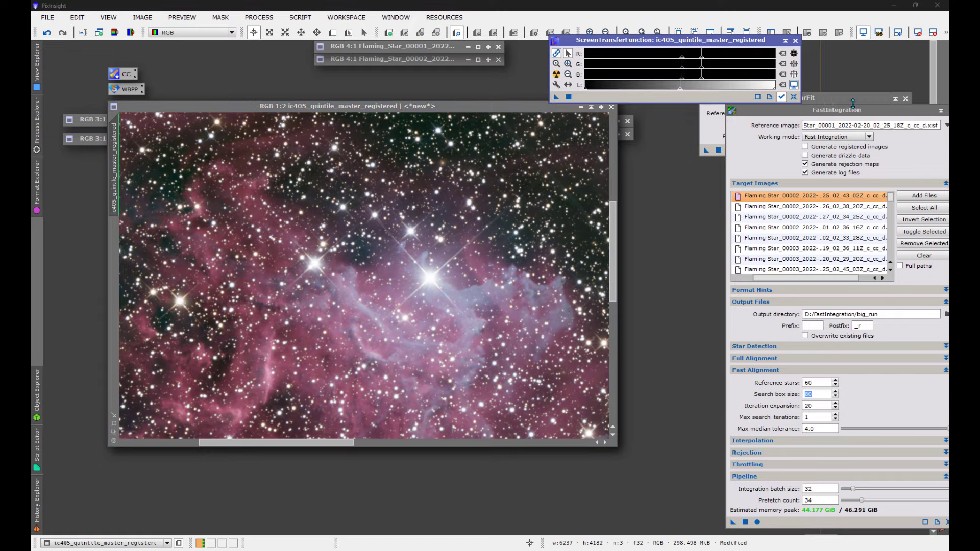
drag(866, 114, 599, 85)
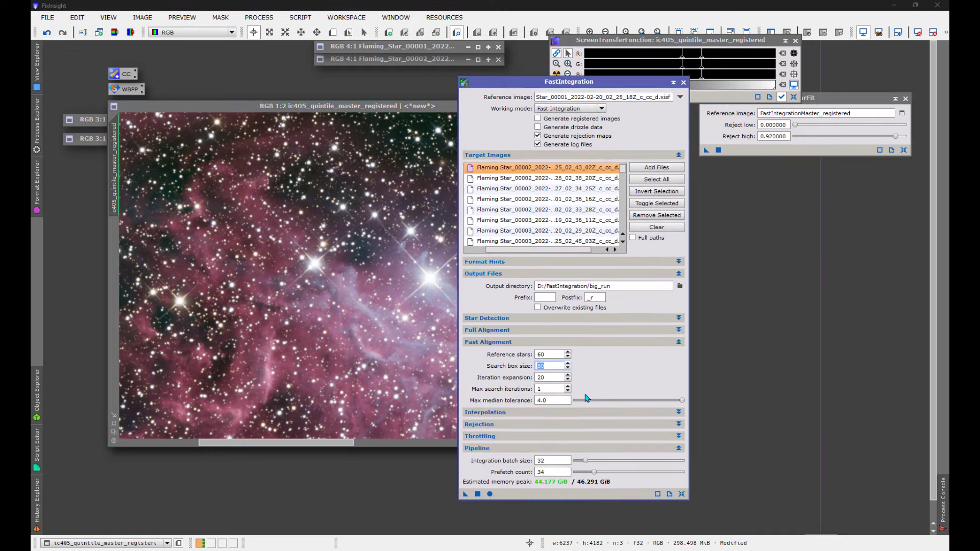
click(495, 345)
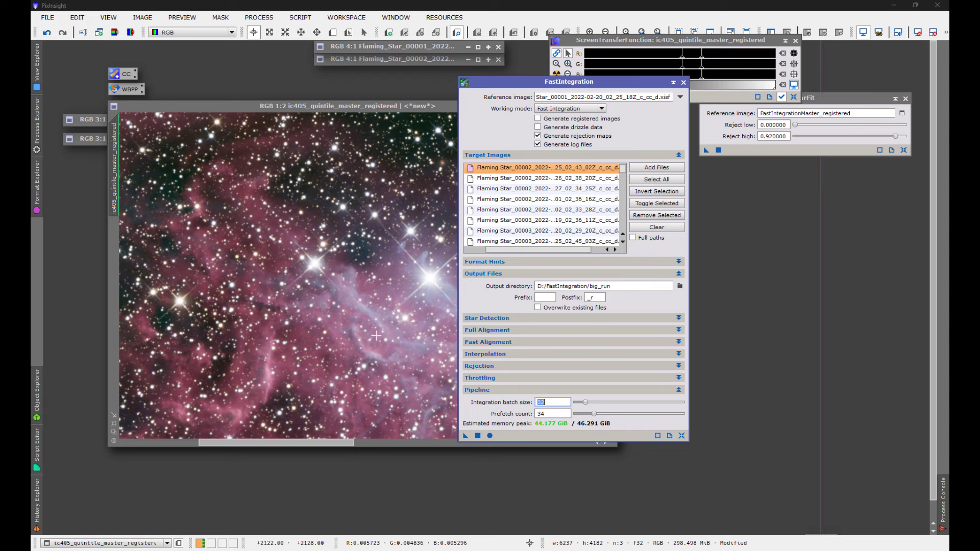
click(505, 358)
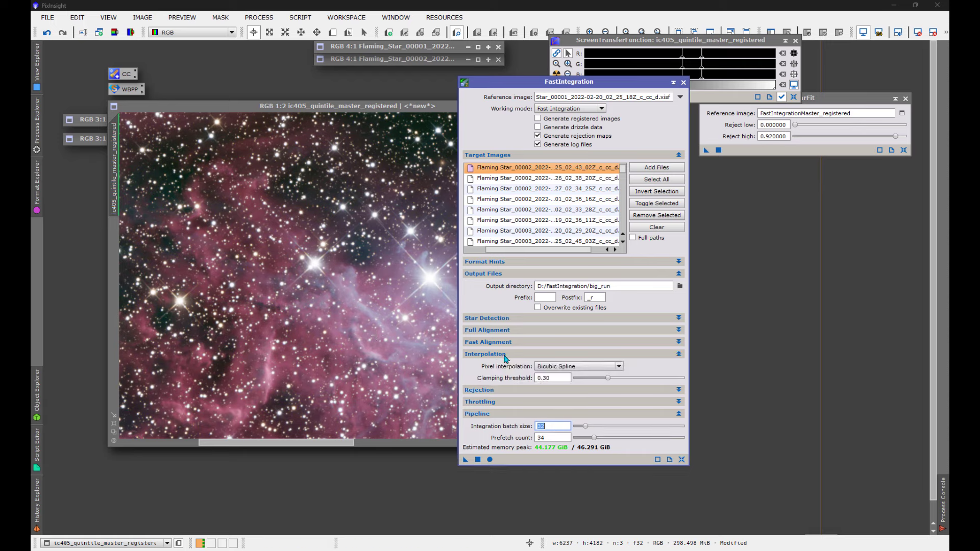
click(505, 358)
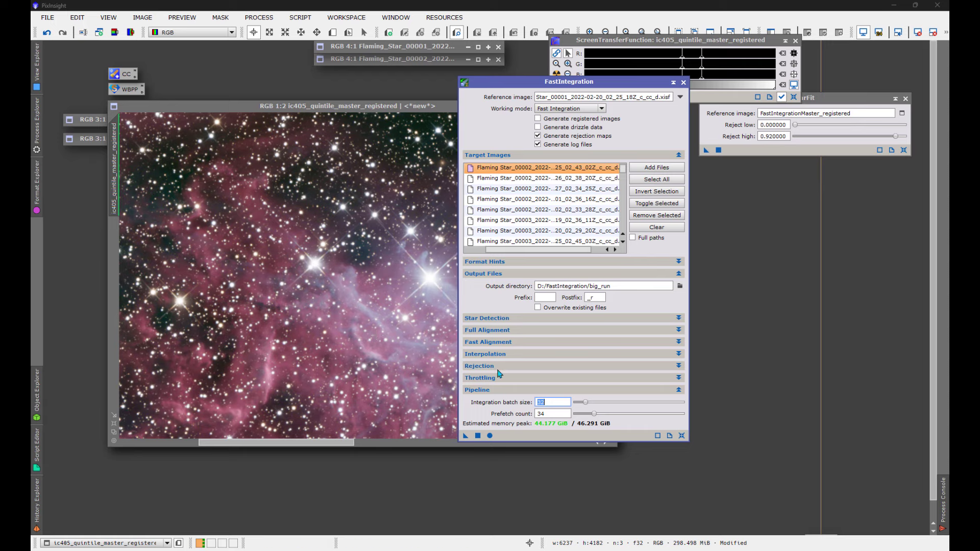
Set FastIntegration's fast alignment max median tolerance to 2.0, read the search box size description, and shift the dialog off the image
click(493, 345)
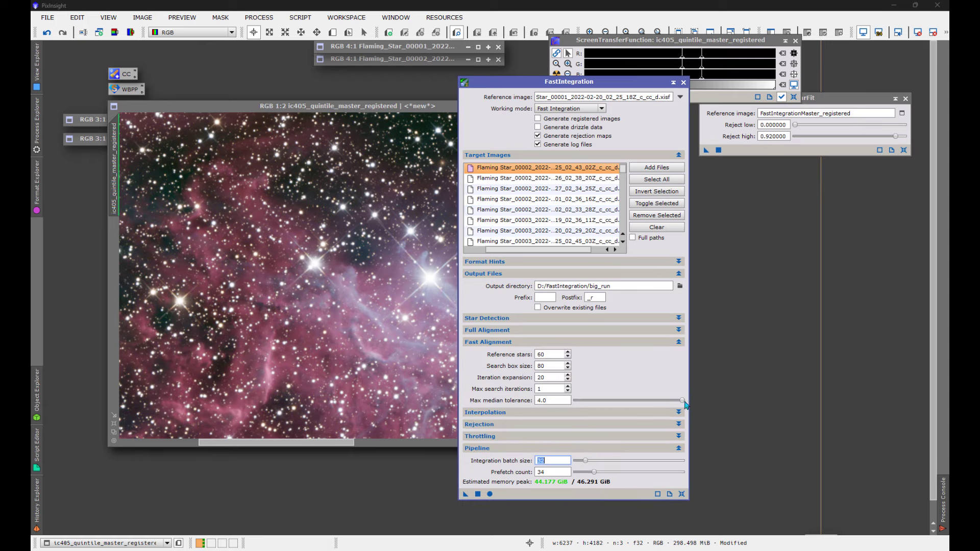
drag(682, 401, 630, 402)
mouse_move(531, 368)
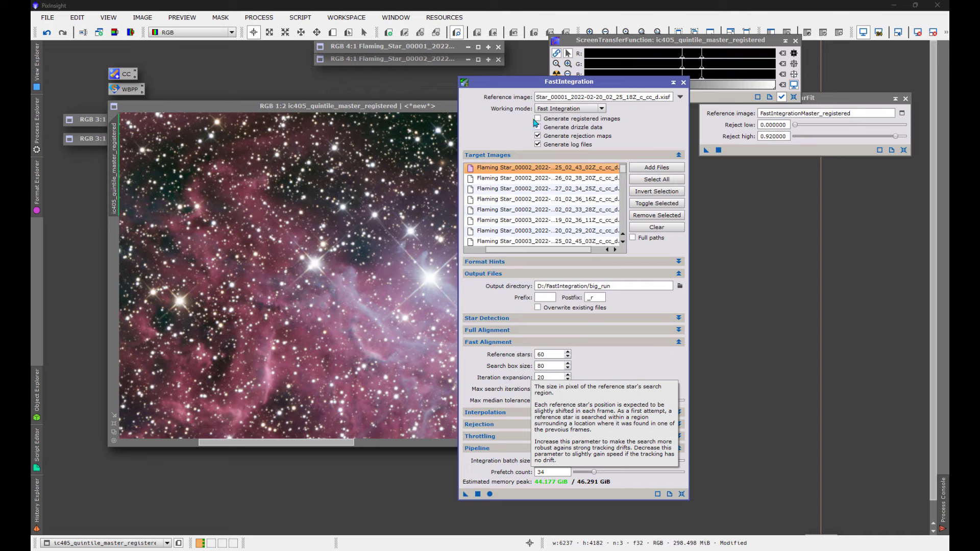
drag(492, 85, 582, 64)
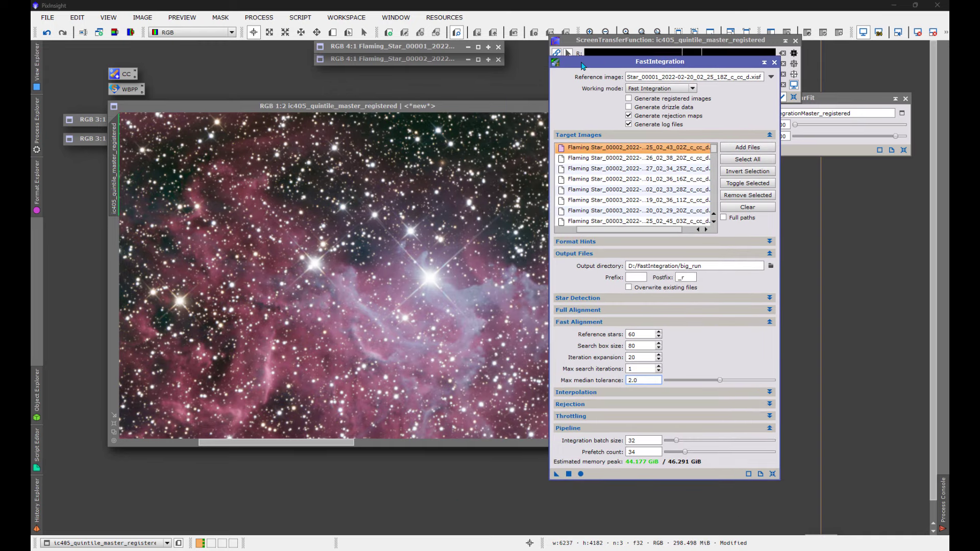